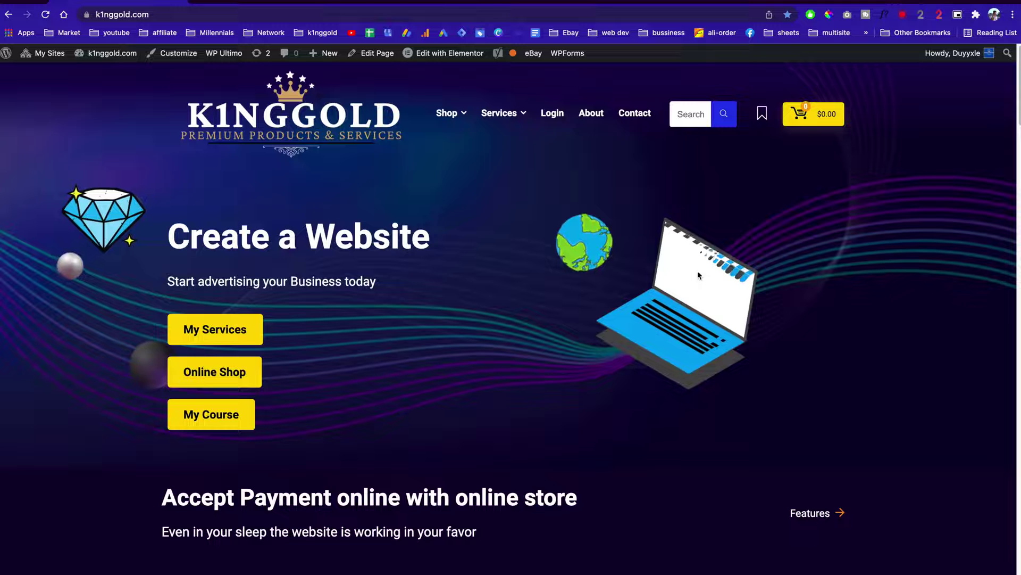
# Look over the k1nggold.com homepage, from the Create a Website banner down to the phone case product listings.
pyautogui.scroll(-2, 563, 314)
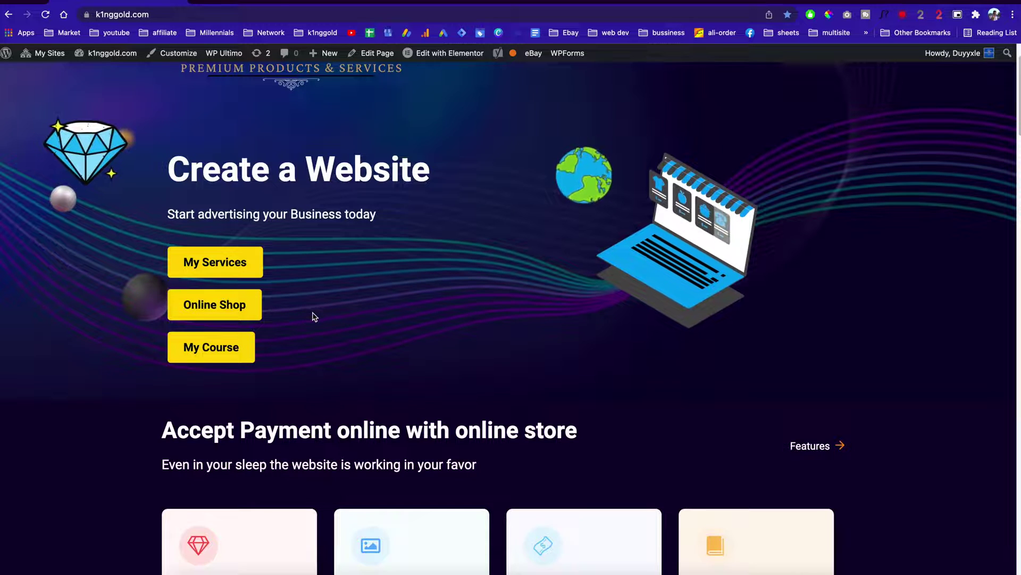
pyautogui.scroll(2, 312, 316)
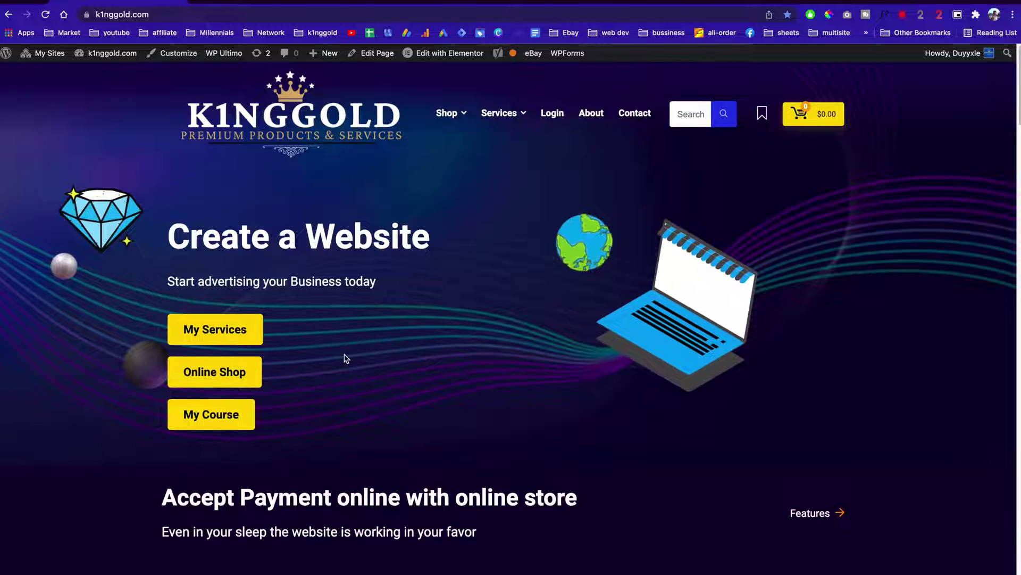
pyautogui.scroll(-1, 344, 360)
pyautogui.moveTo(43, 53)
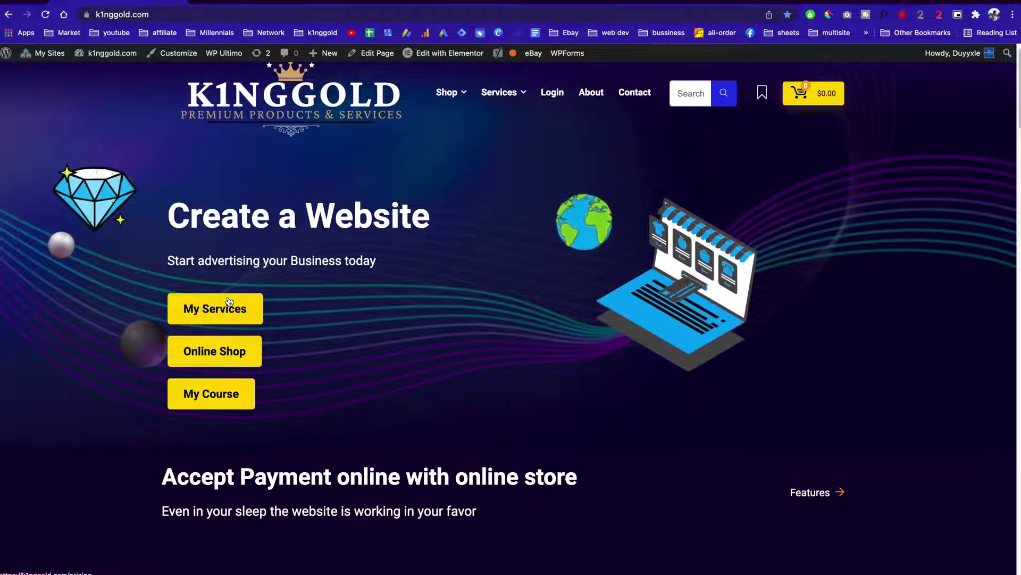
pyautogui.scroll(-10, 435, 408)
pyautogui.scroll(-2, 435, 408)
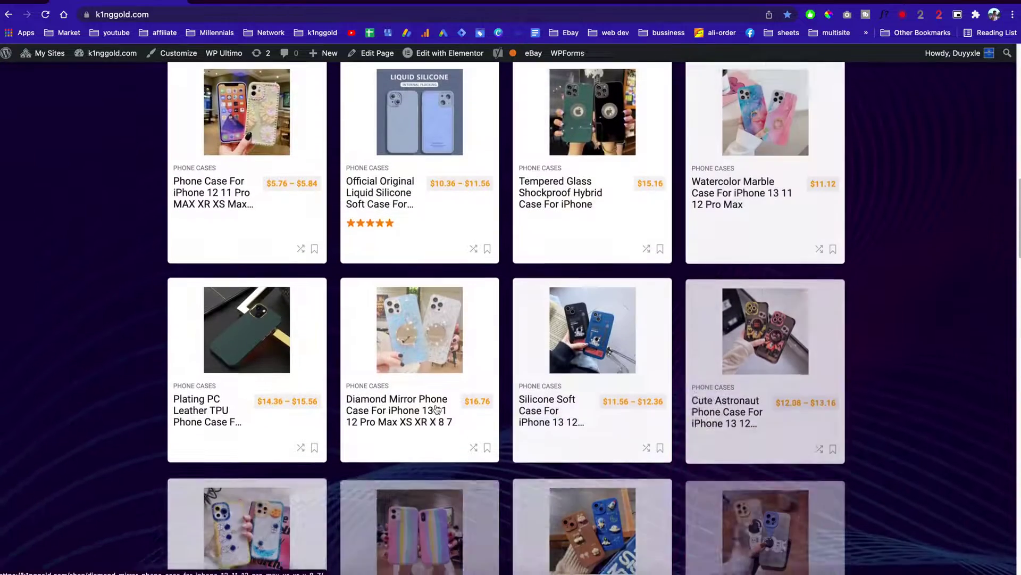
# Open the Silicone Soft Case For iPhone product and examine its Material and Color options and page details.
pyautogui.click(578, 315)
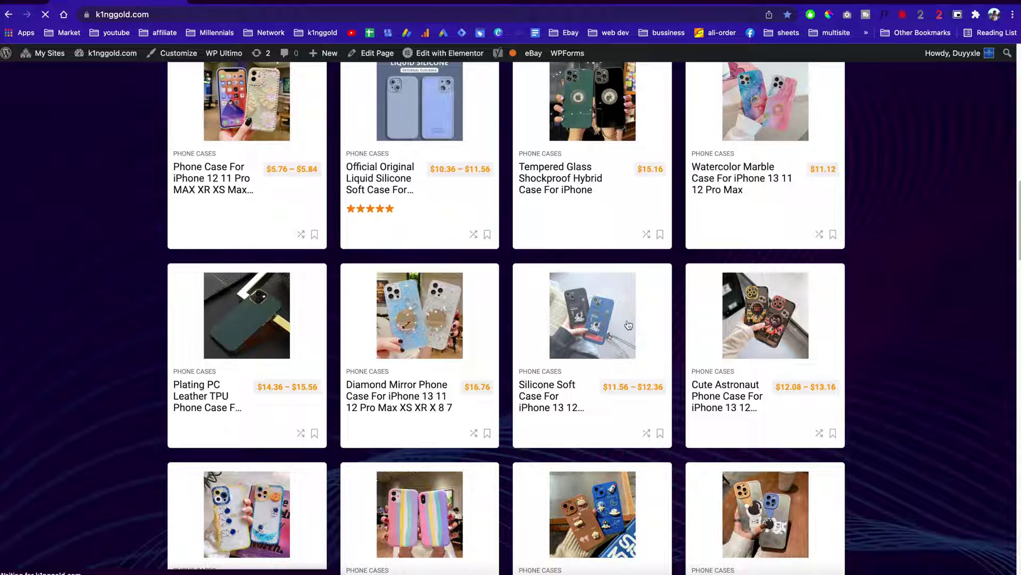
pyautogui.scroll(-1, 614, 334)
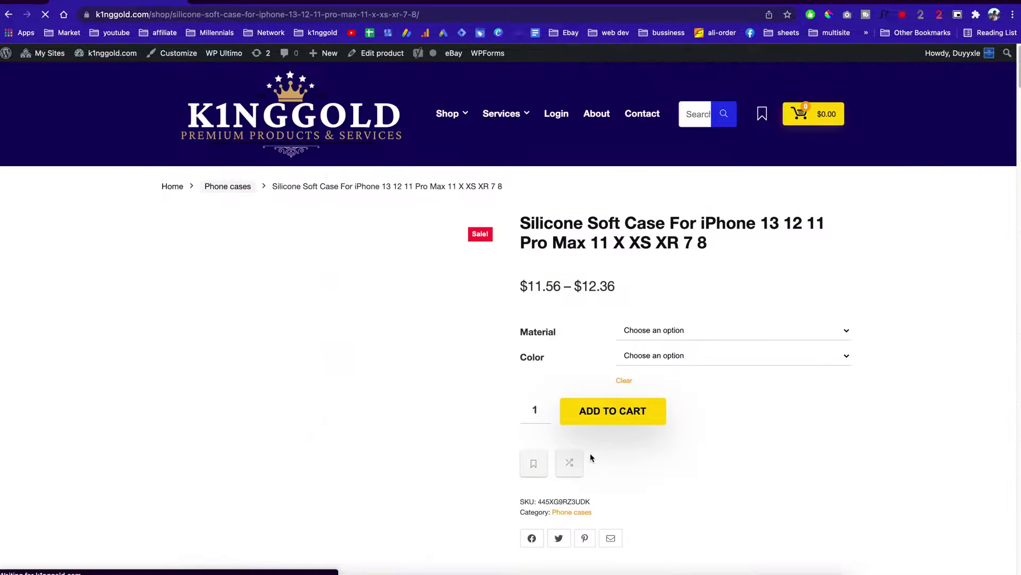
pyautogui.scroll(-1, 641, 469)
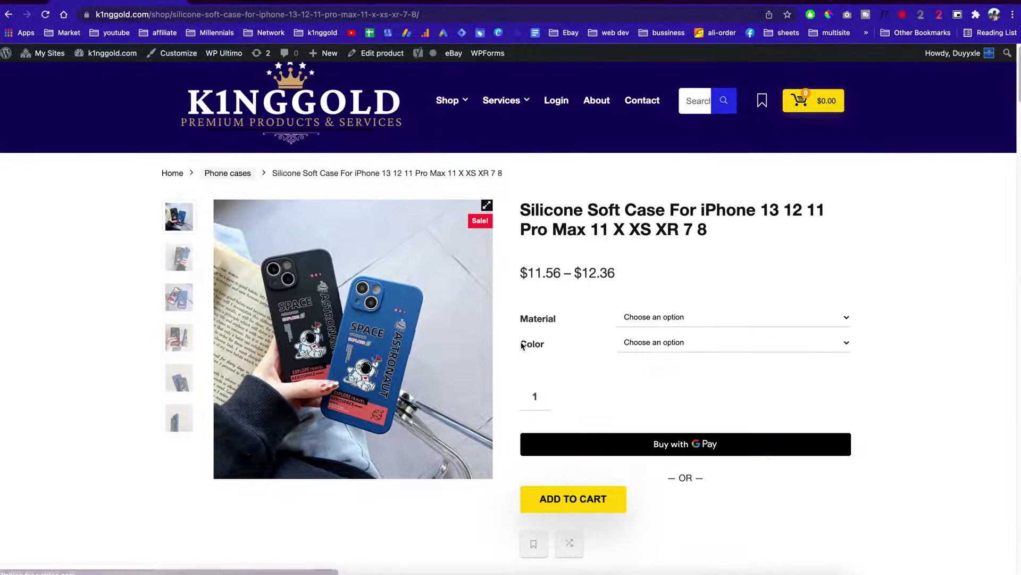
pyautogui.click(665, 291)
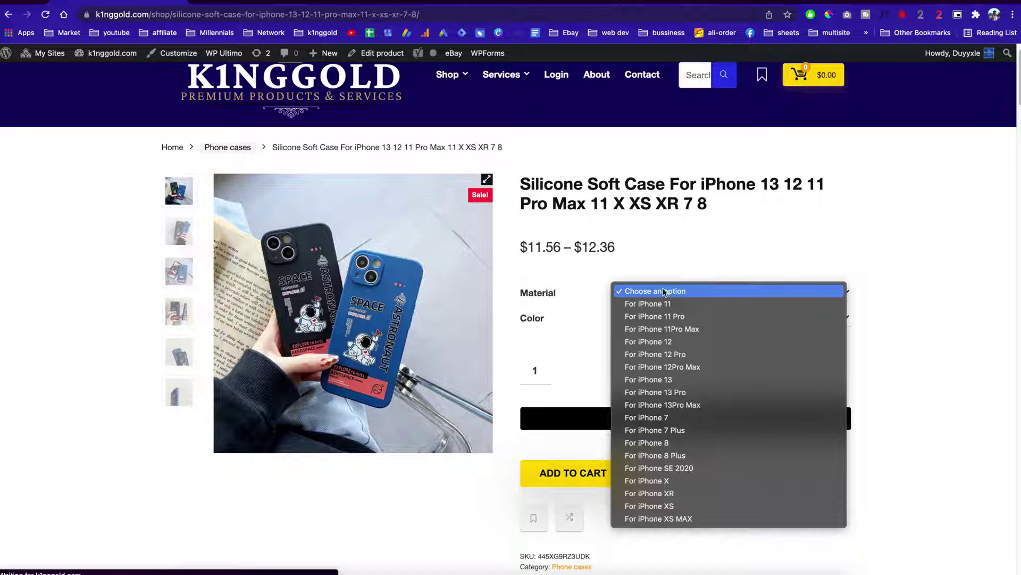
pyautogui.click(693, 260)
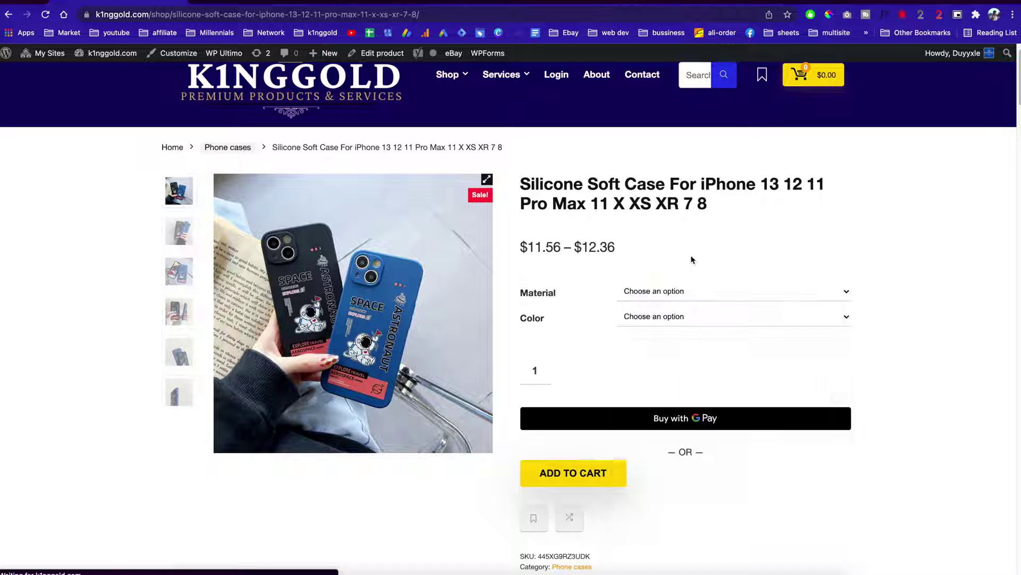
pyautogui.click(683, 316)
pyautogui.click(555, 321)
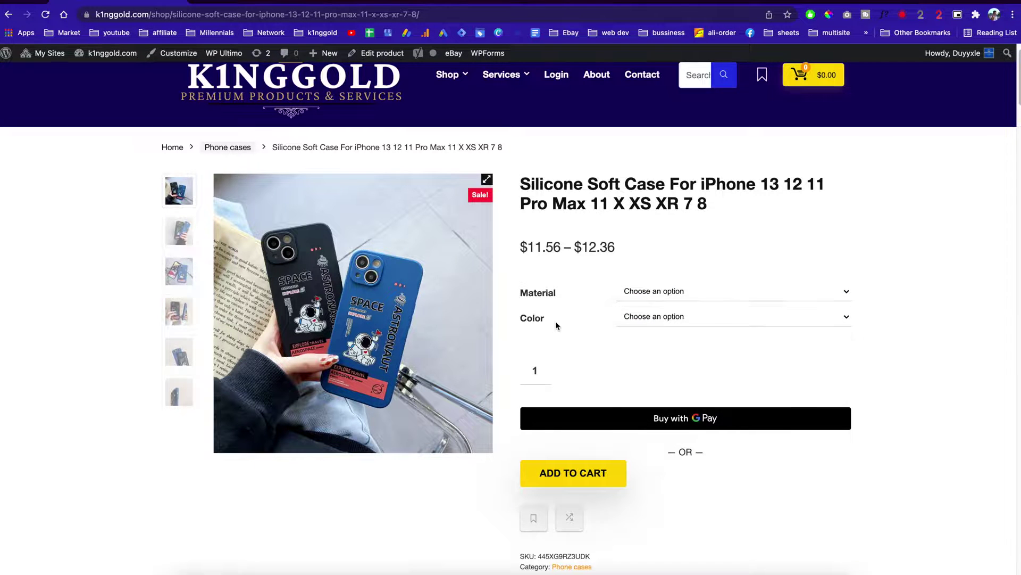
pyautogui.scroll(-5, 555, 321)
pyautogui.scroll(-3, 555, 321)
pyautogui.scroll(8, 557, 325)
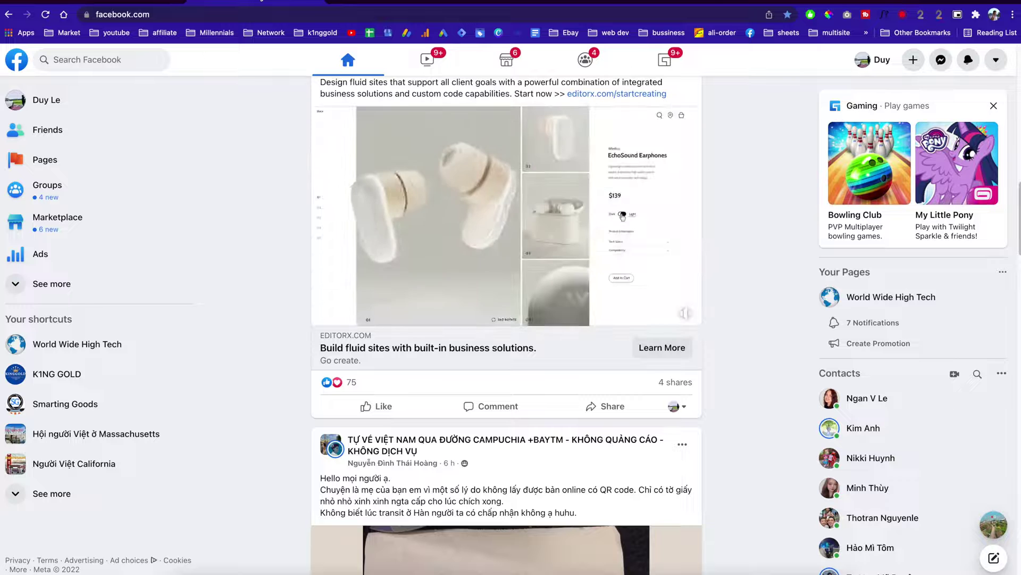
# On Facebook, open the managed K1NG GOLD page and review its header, posts, business tools and insights.
pyautogui.click(86, 174)
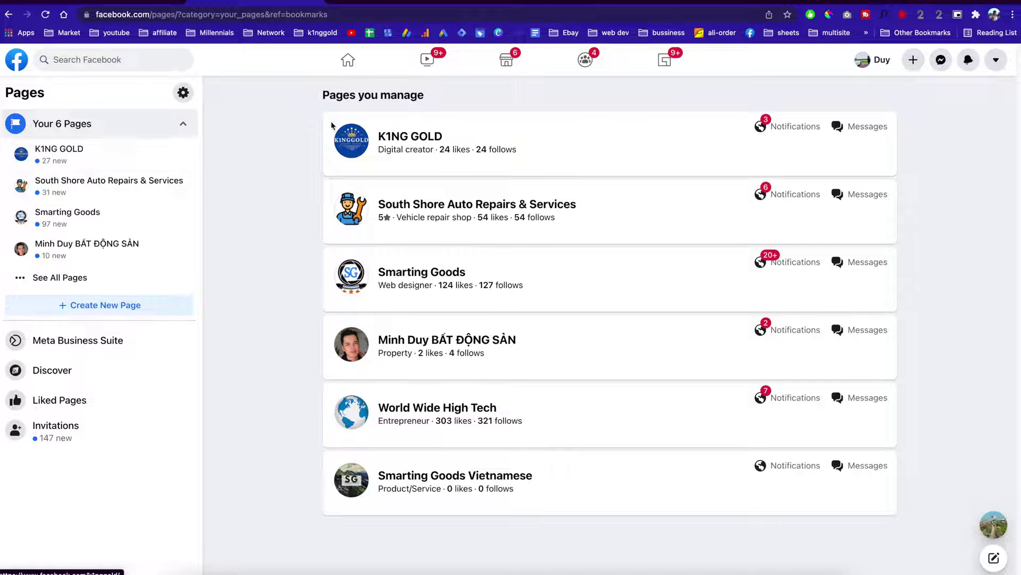
pyautogui.click(420, 133)
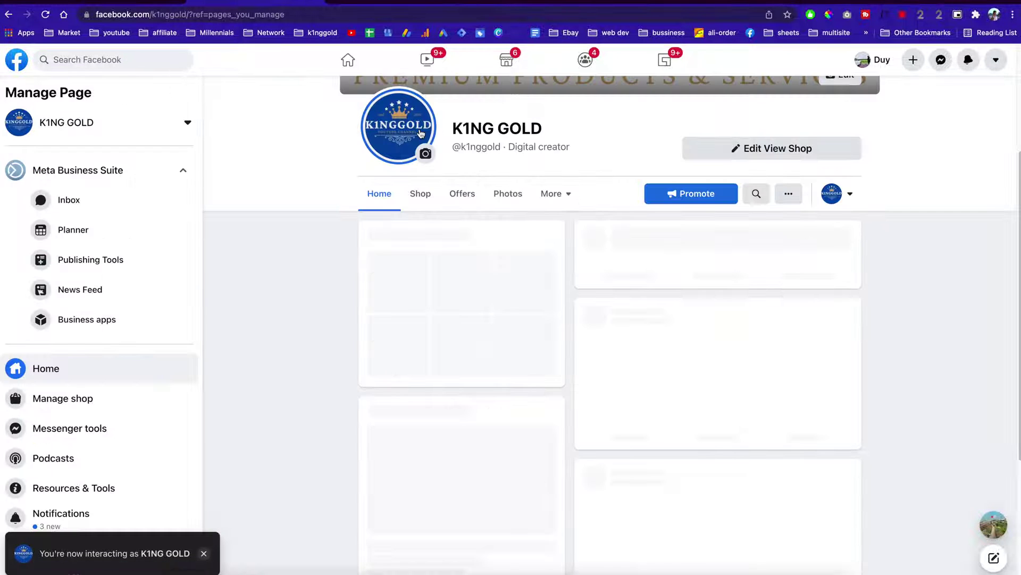
pyautogui.scroll(-1, 337, 305)
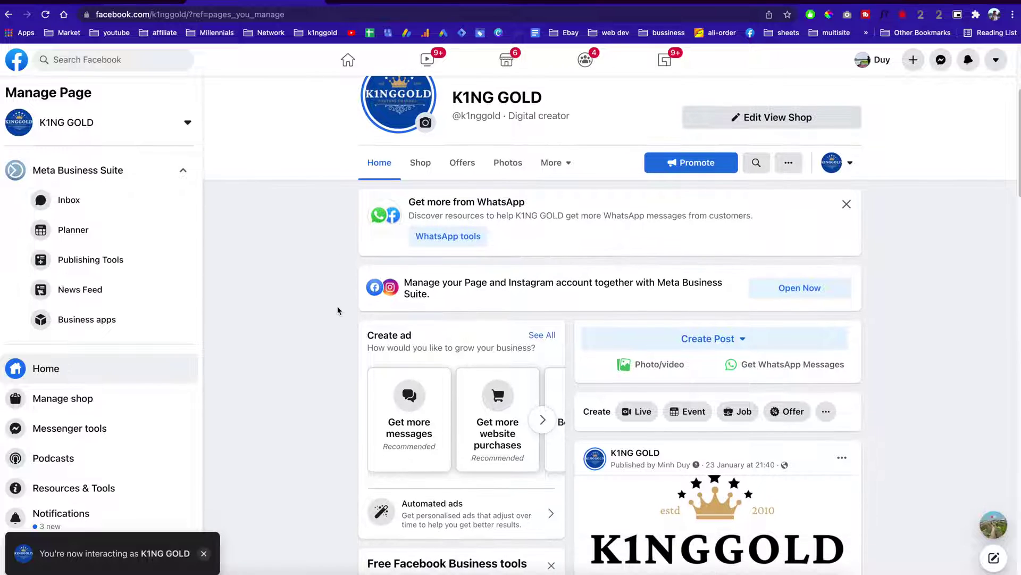
pyautogui.scroll(-3, 337, 305)
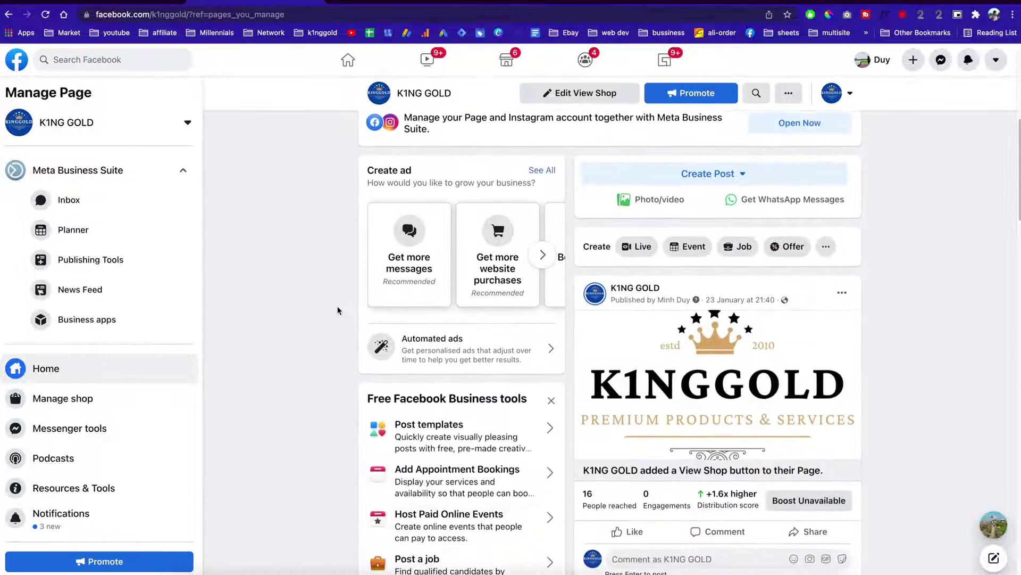
pyautogui.scroll(6, 338, 305)
pyautogui.scroll(-5, 338, 311)
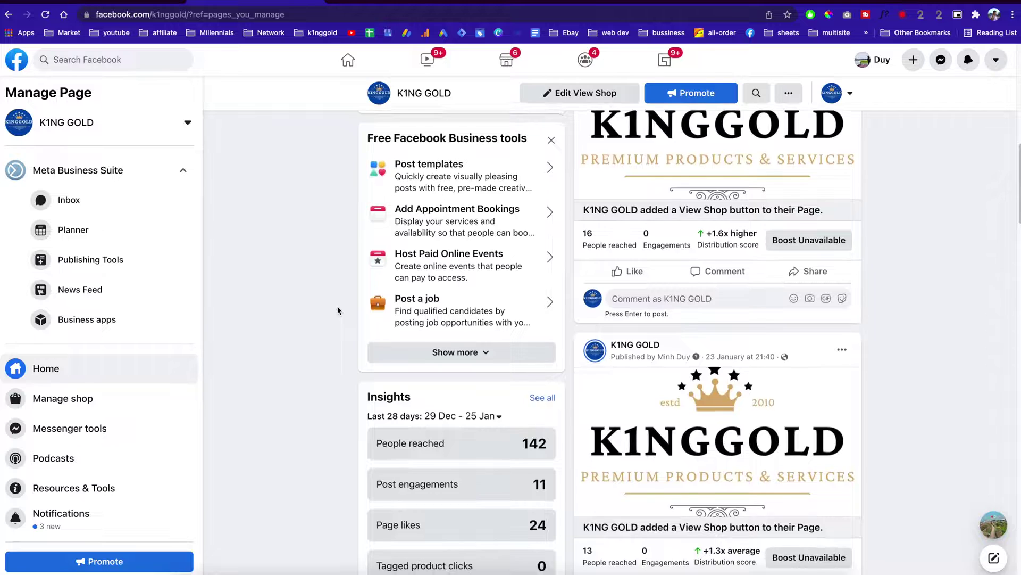
pyautogui.scroll(5, 339, 311)
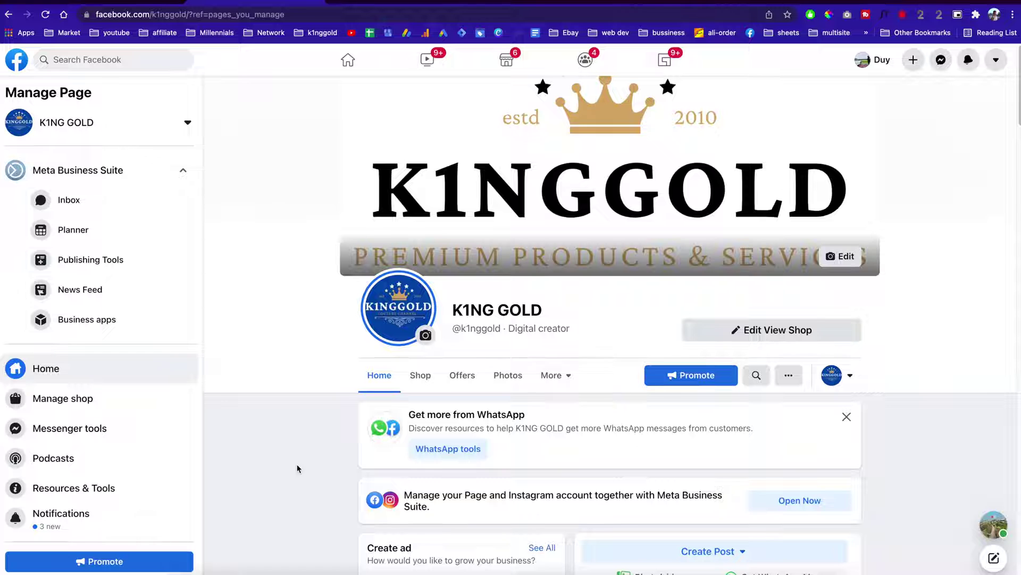
pyautogui.scroll(-8, 299, 461)
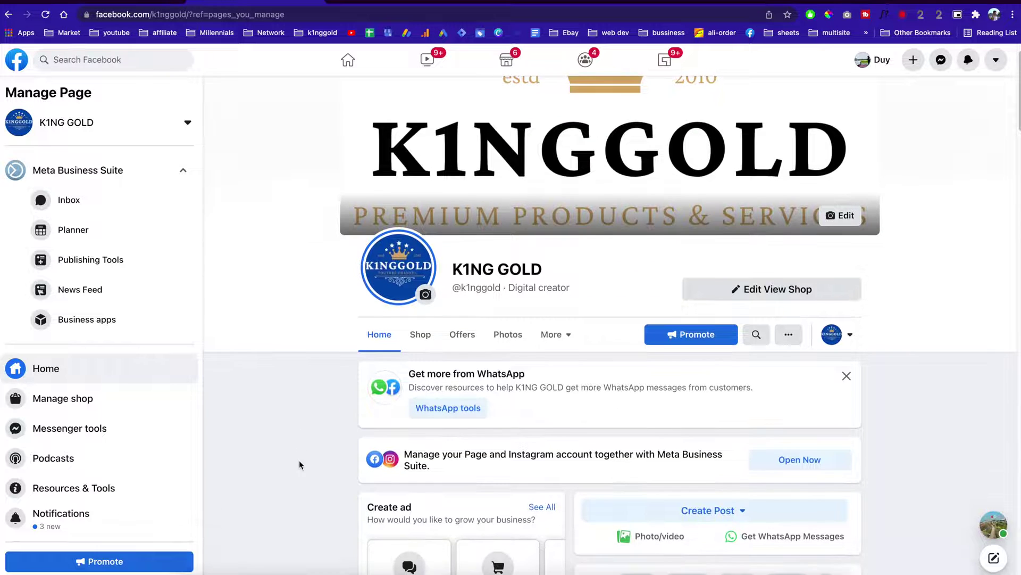
pyautogui.scroll(-3, 299, 463)
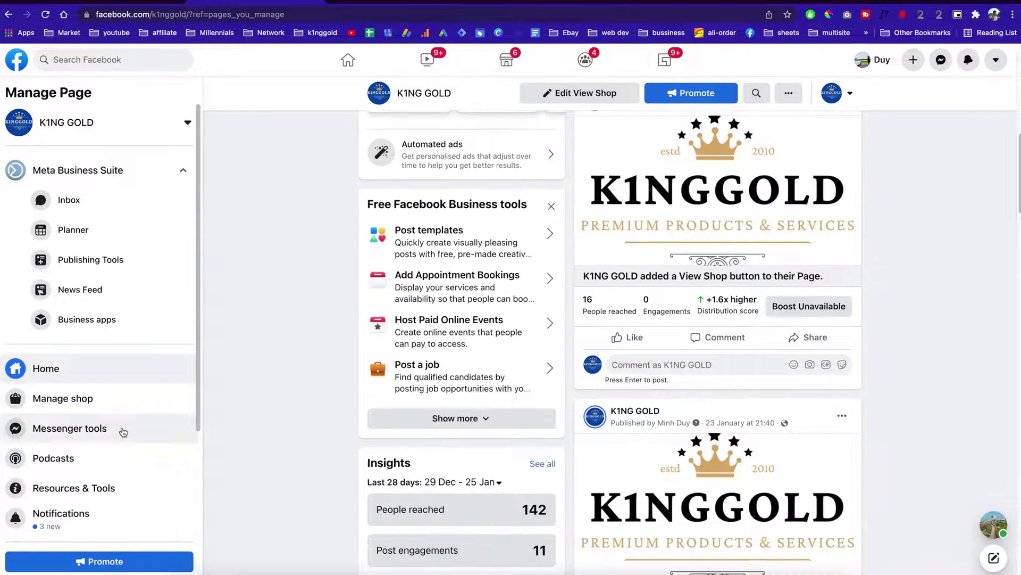
pyautogui.scroll(-3, 123, 431)
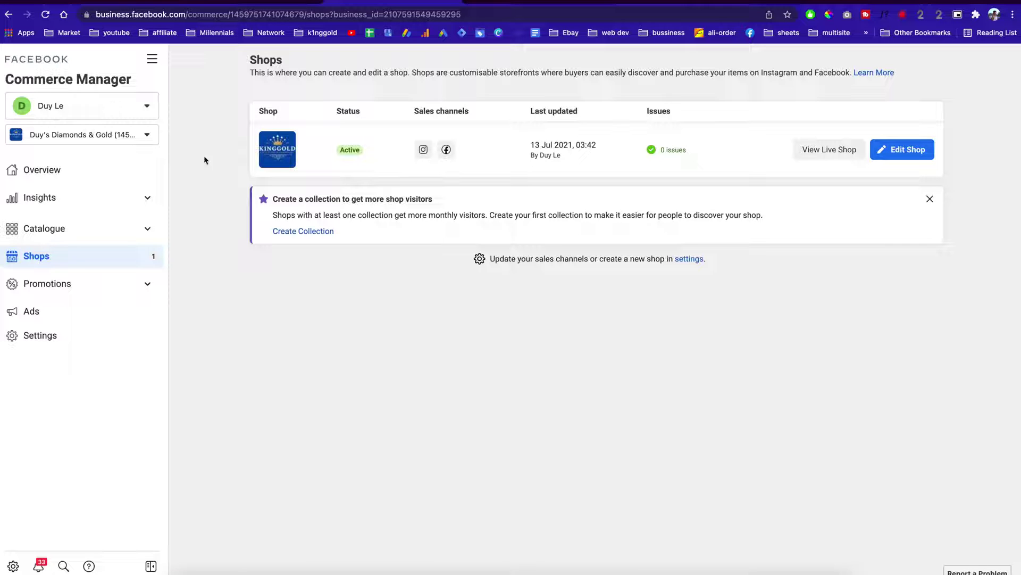
# Open the Commerce Manager overview and review the catalogue item count, issues, insights and sales channels.
pyautogui.click(50, 171)
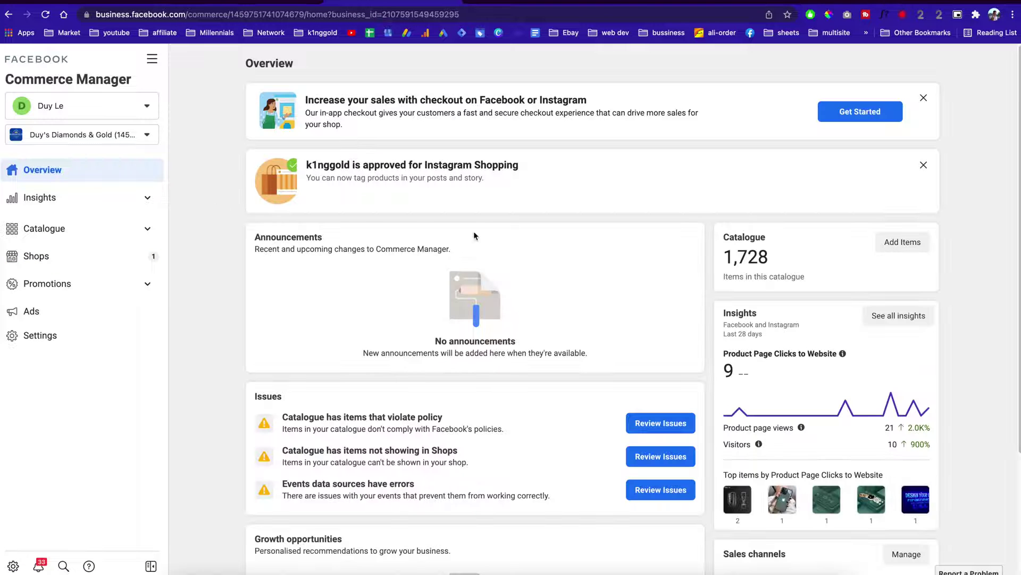
pyautogui.scroll(-3, 473, 231)
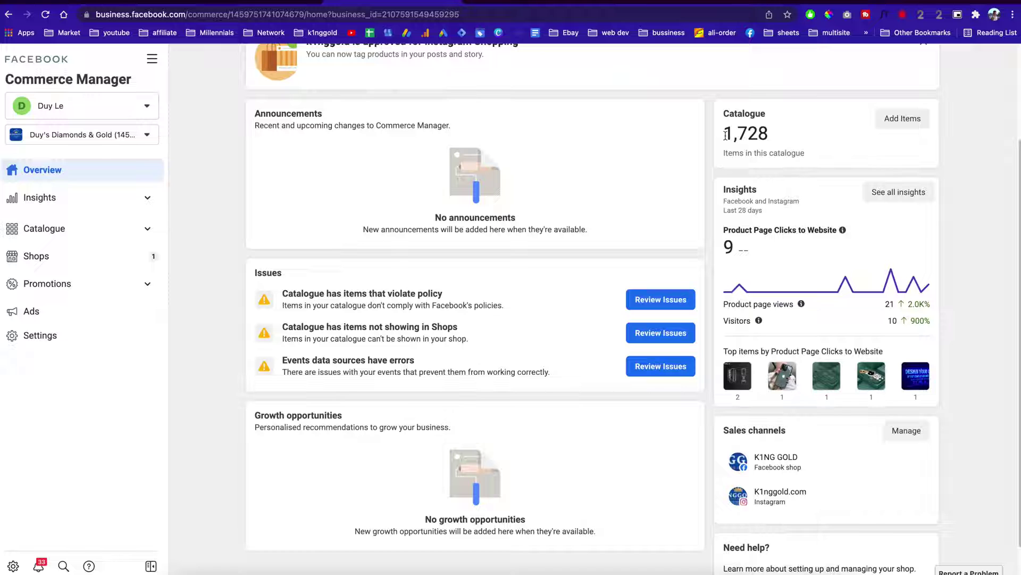
pyautogui.moveTo(721, 139); pyautogui.dragTo(781, 141)
pyautogui.scroll(1, 788, 158)
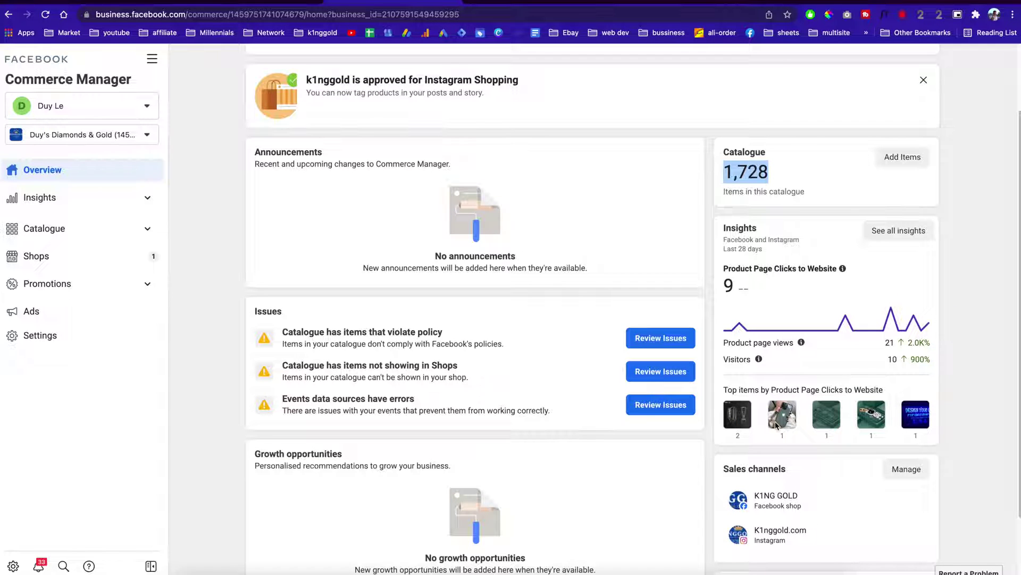
pyautogui.scroll(-1, 812, 404)
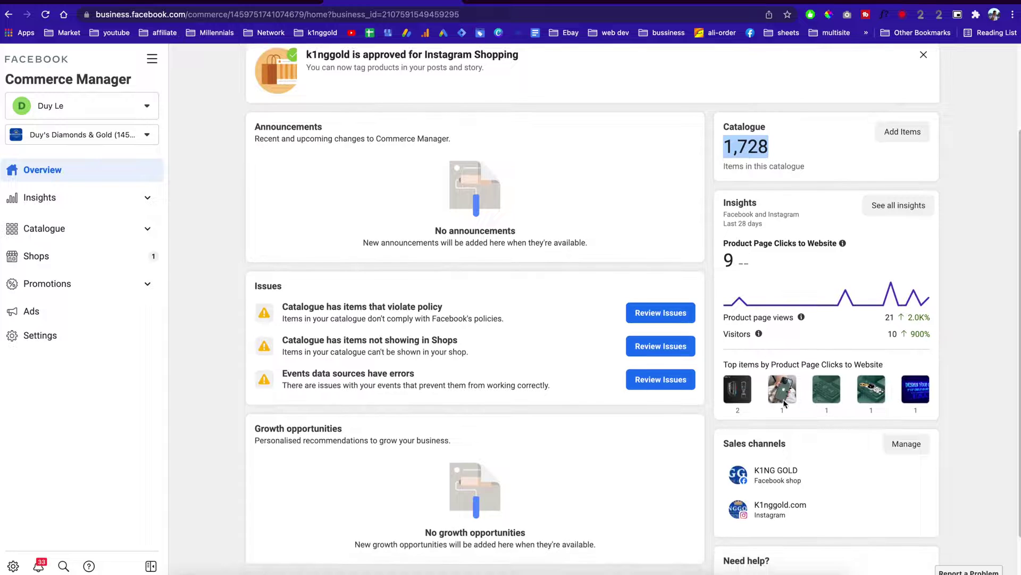
pyautogui.scroll(-2, 756, 398)
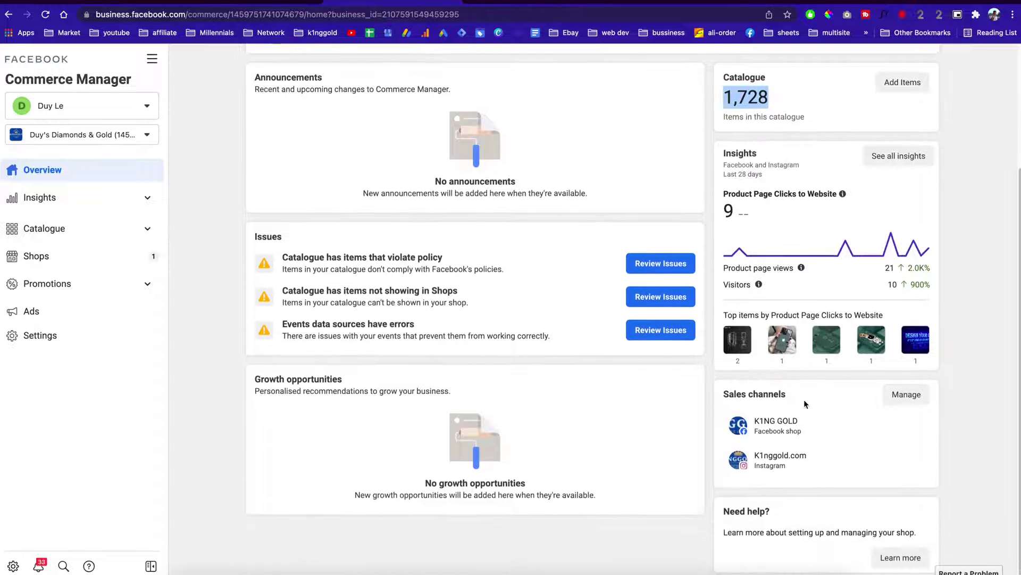
pyautogui.scroll(6, 612, 459)
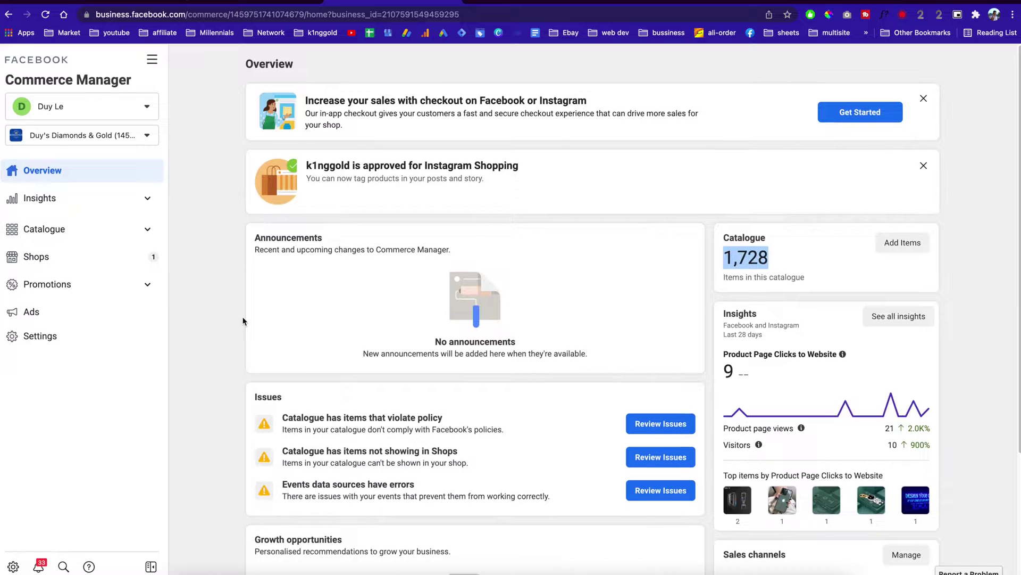
# Open the catalogue's item list and look through the listed products and their variants.
pyautogui.click(123, 237)
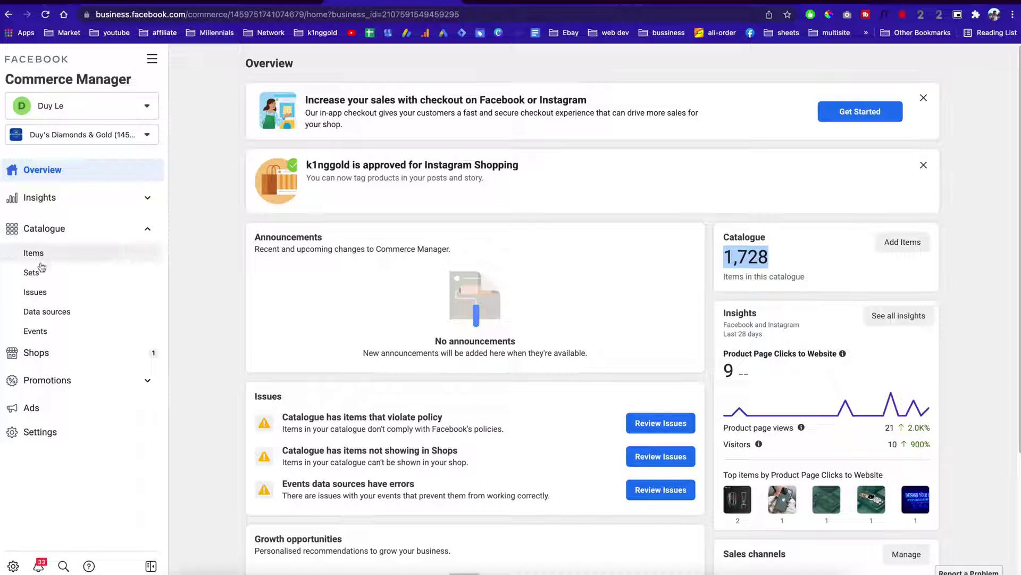
pyautogui.click(63, 258)
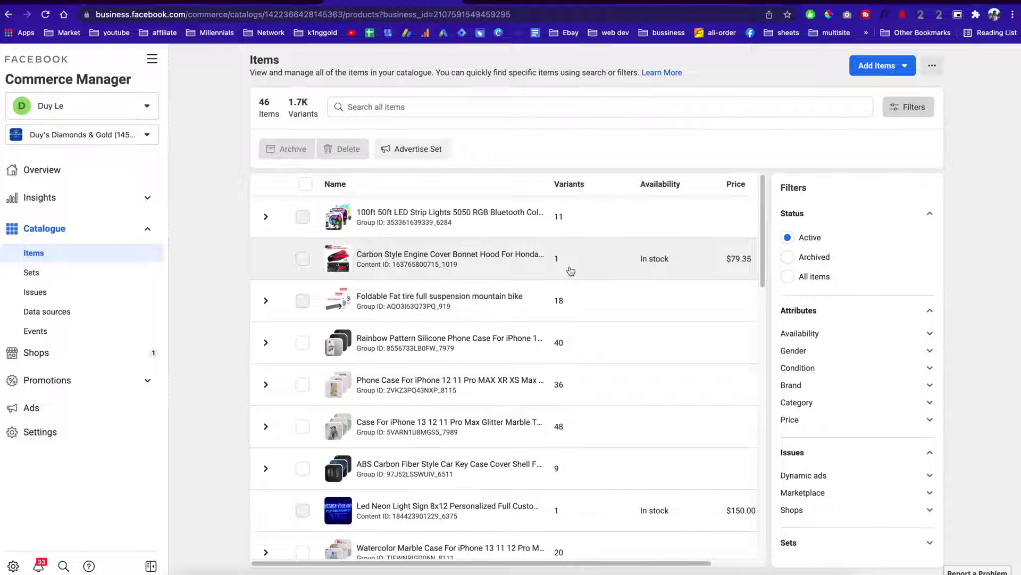
pyautogui.scroll(-5, 569, 266)
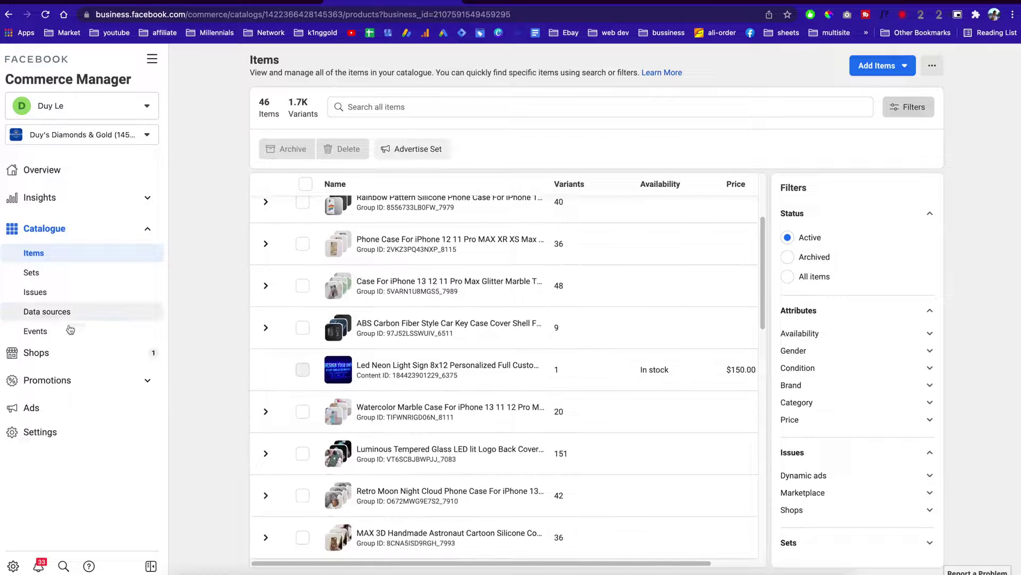
# Open the Shops overview and check the K1NGGOLD shop's status and sales channels.
pyautogui.click(70, 353)
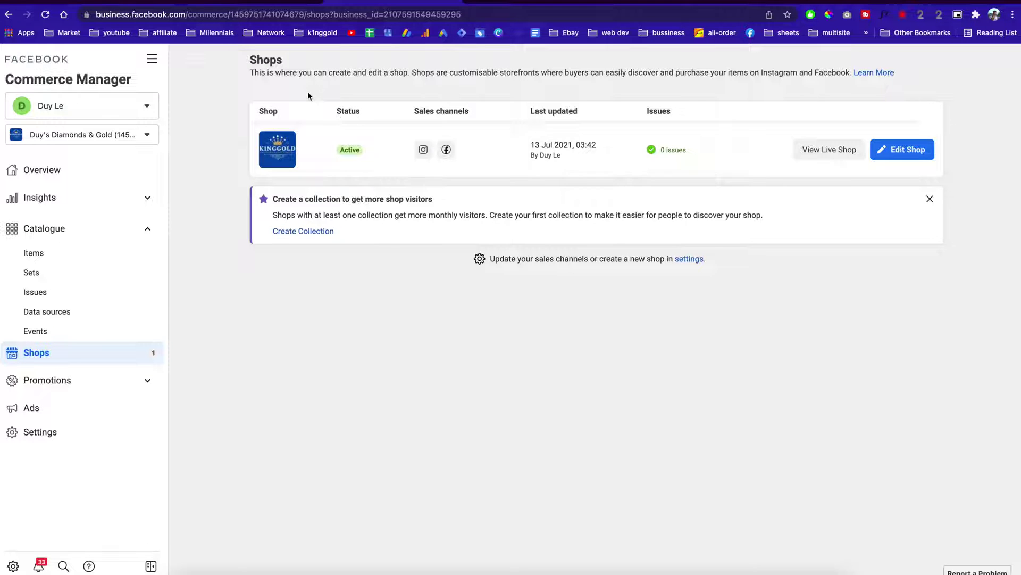
pyautogui.moveTo(341, 150); pyautogui.dragTo(356, 152)
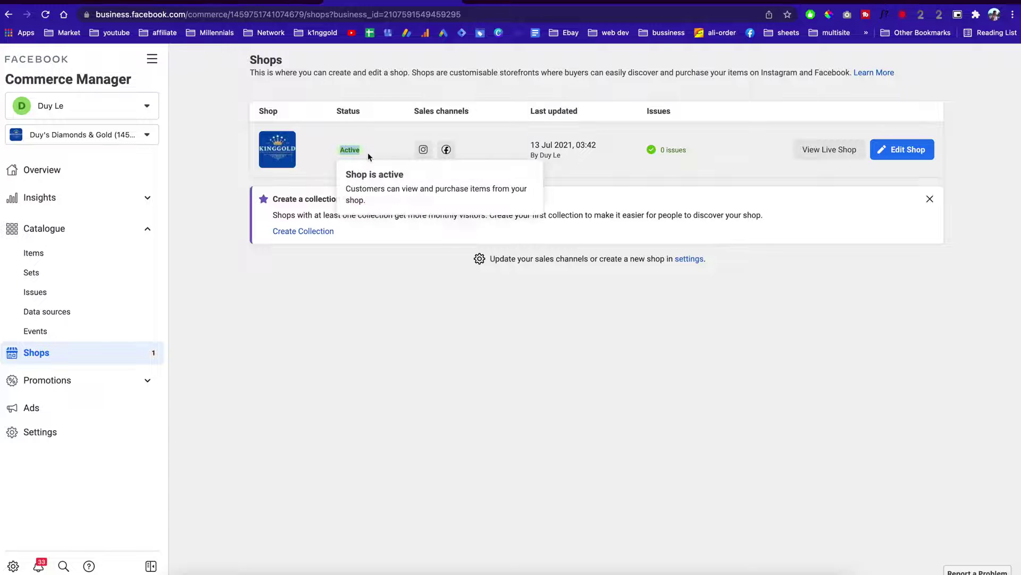
pyautogui.moveTo(414, 112); pyautogui.dragTo(467, 112)
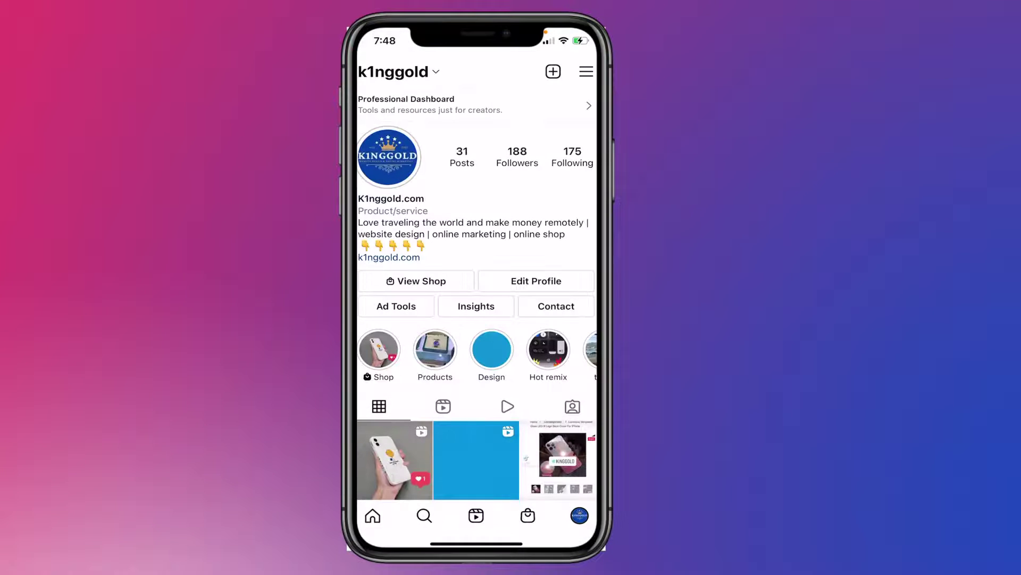
# In the Instagram app, look through the k1nggold profile, including its shop link, highlights and post grid.
pyautogui.scroll(-3, 477, 292)
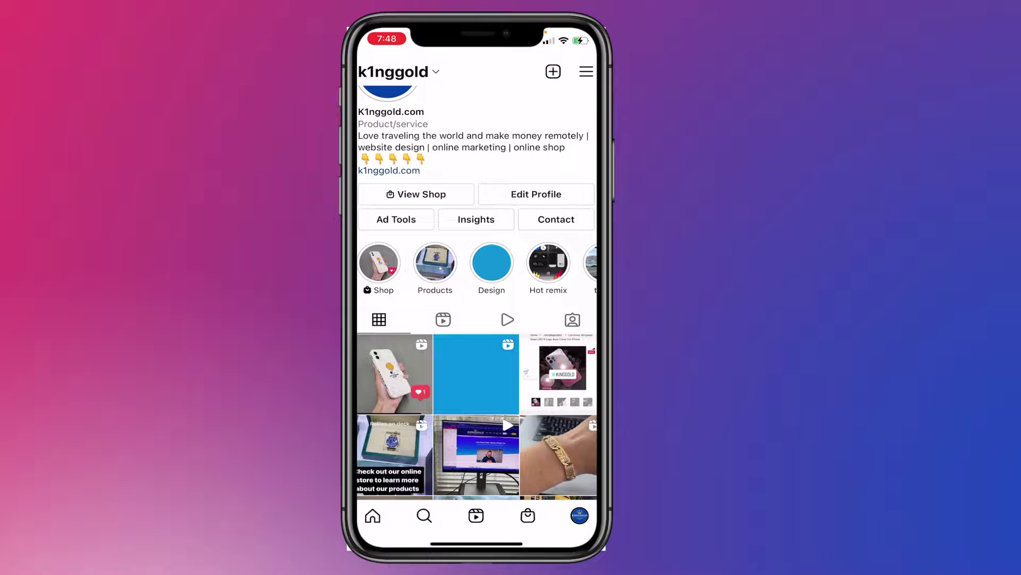
pyautogui.scroll(-5, 477, 293)
pyautogui.scroll(8, 477, 292)
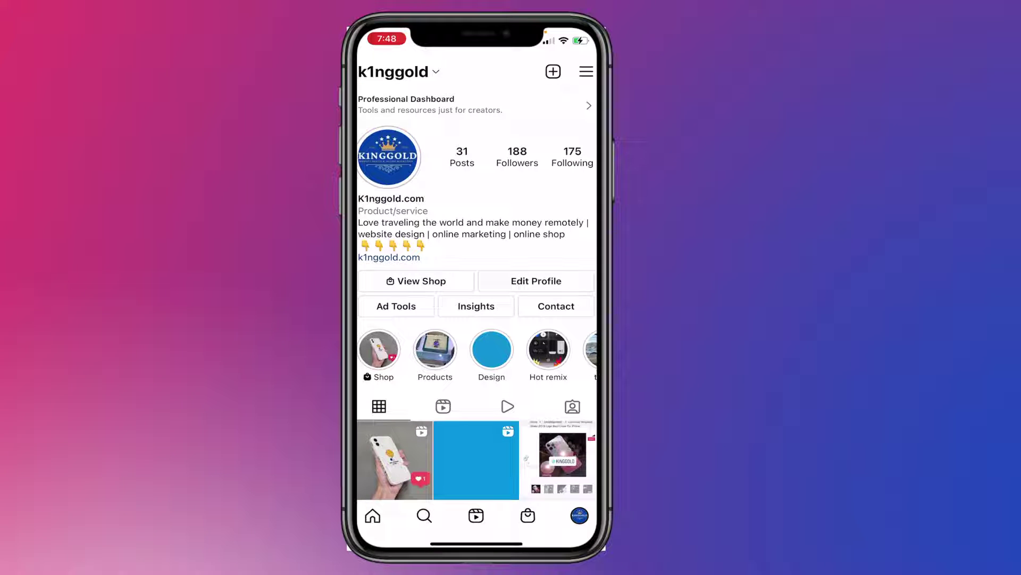
pyautogui.scroll(-1, 476, 293)
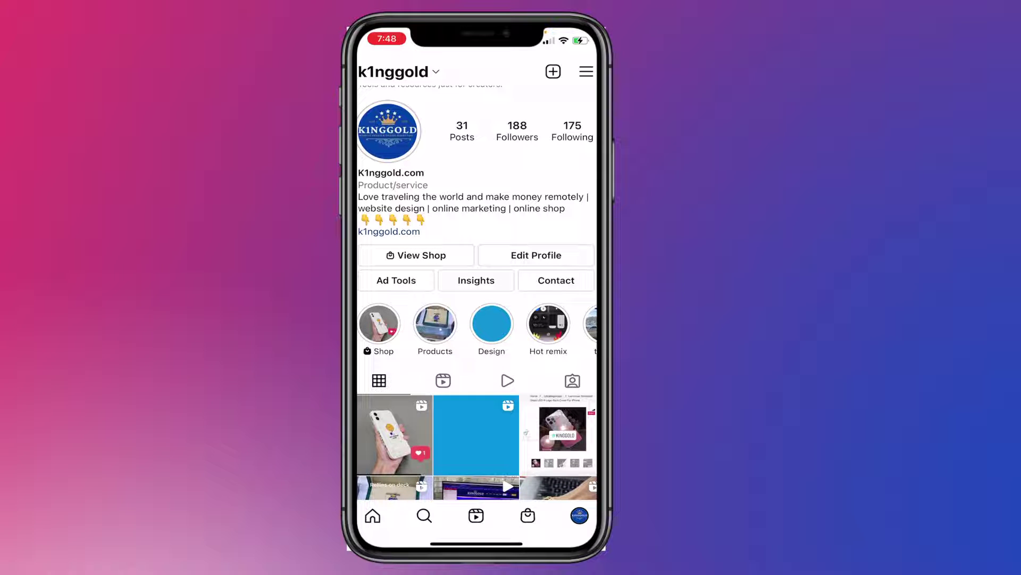
# Open the shop from the k1nggold Instagram profile and look through its featured and listed products.
pyautogui.click(416, 255)
pyautogui.scroll(-3, 477, 293)
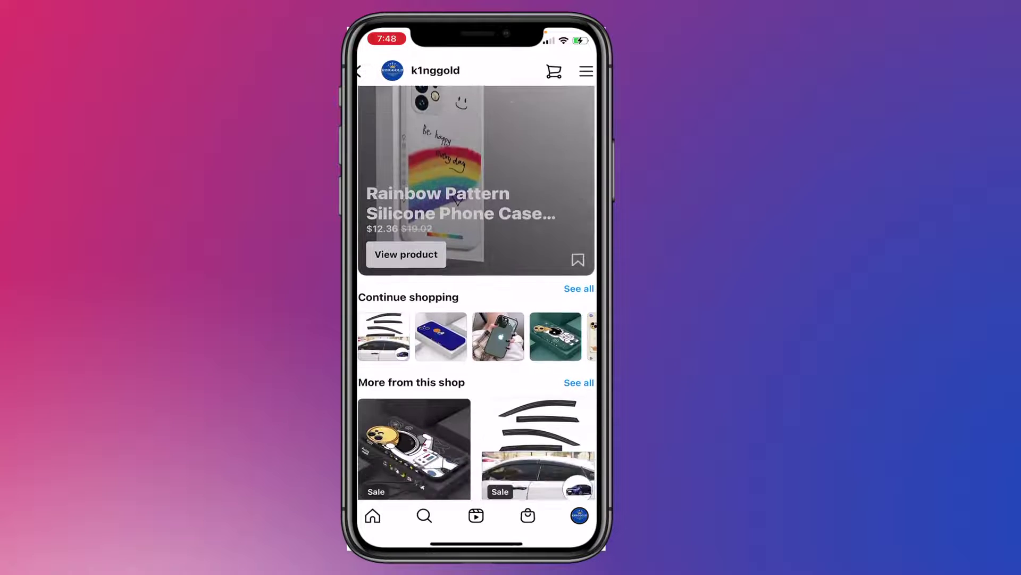
pyautogui.scroll(-7, 477, 293)
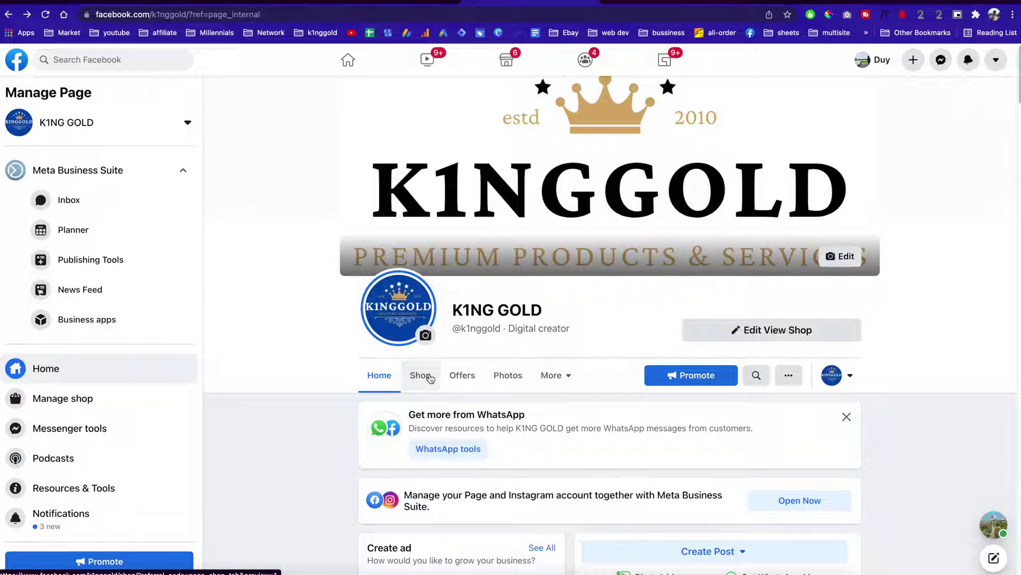
# Switch to the K1NG GOLD Facebook page, open all products of its shop and look through the listings.
pyautogui.click(430, 378)
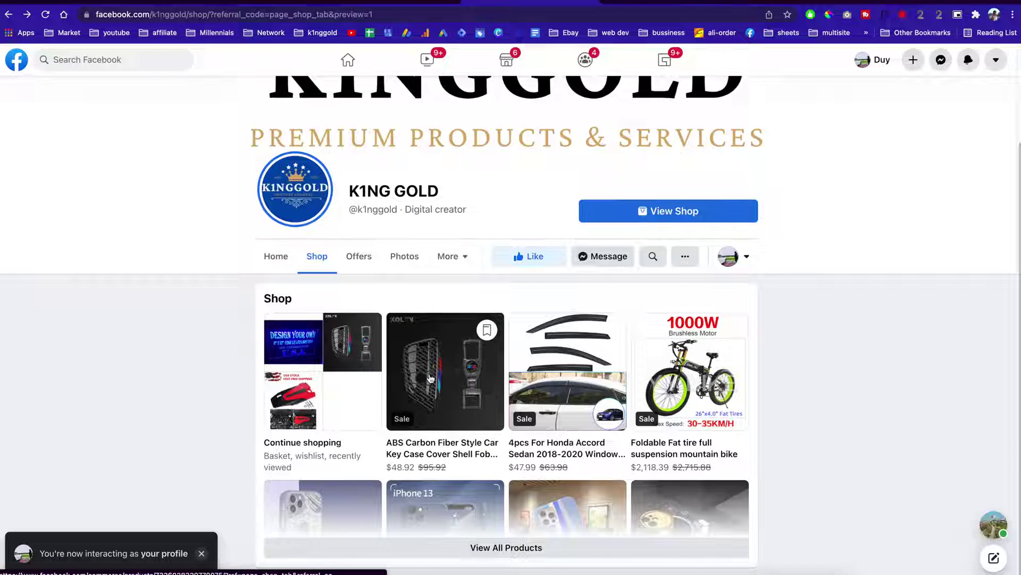
pyautogui.click(519, 548)
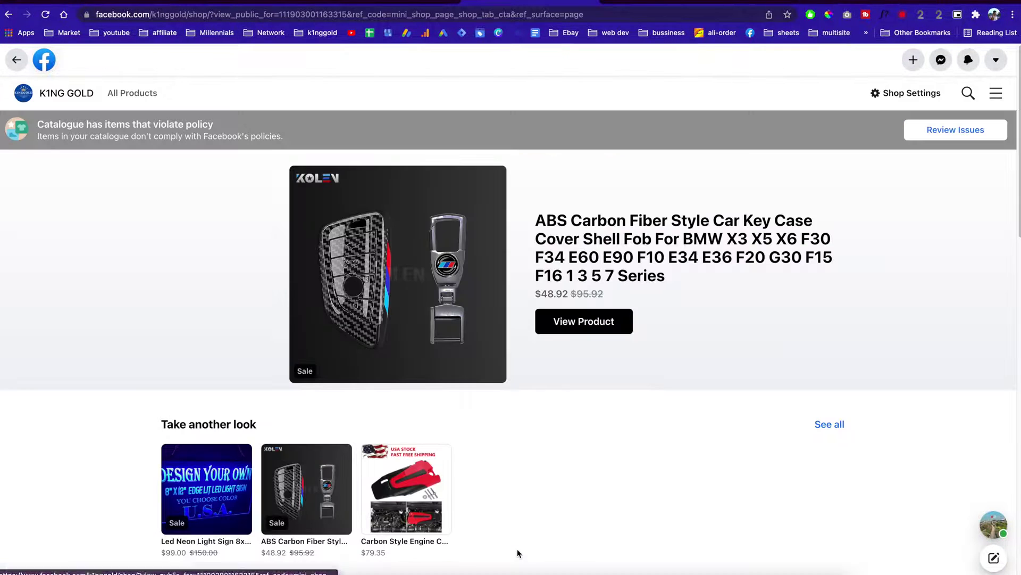
pyautogui.scroll(-6, 586, 433)
pyautogui.scroll(-3, 585, 438)
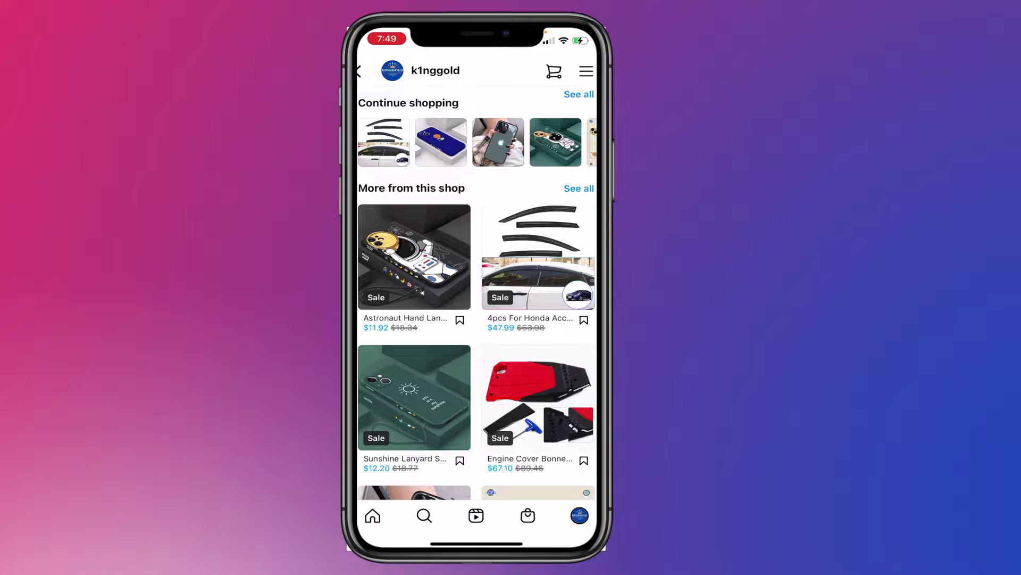
pyautogui.scroll(-3, 476, 298)
pyautogui.scroll(8, 476, 298)
pyautogui.scroll(-3, 476, 292)
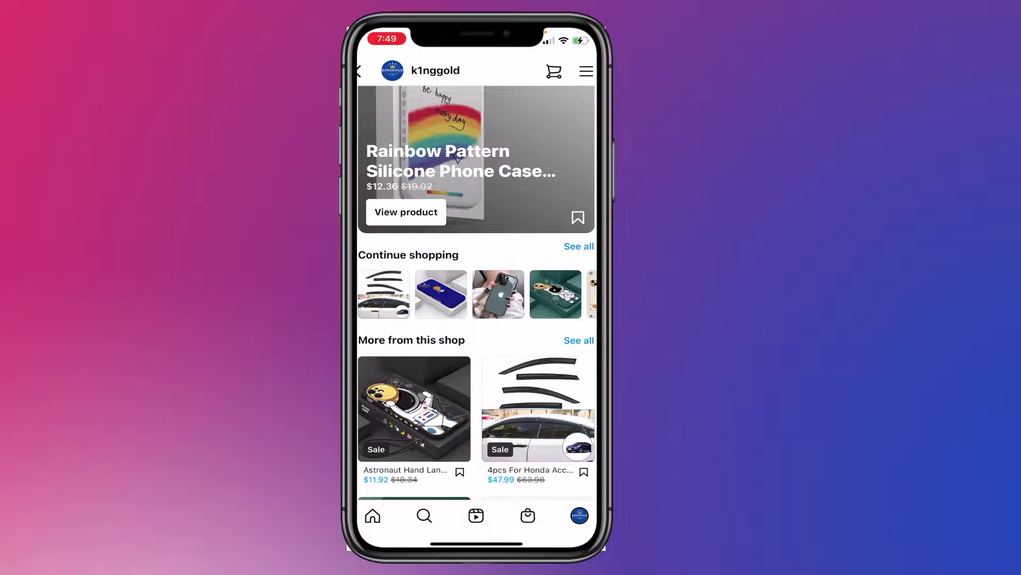
# In the Instagram shop, open the Astronaut Hand Lanyard Phone Case and examine its pictures, description and product details.
pyautogui.click(410, 410)
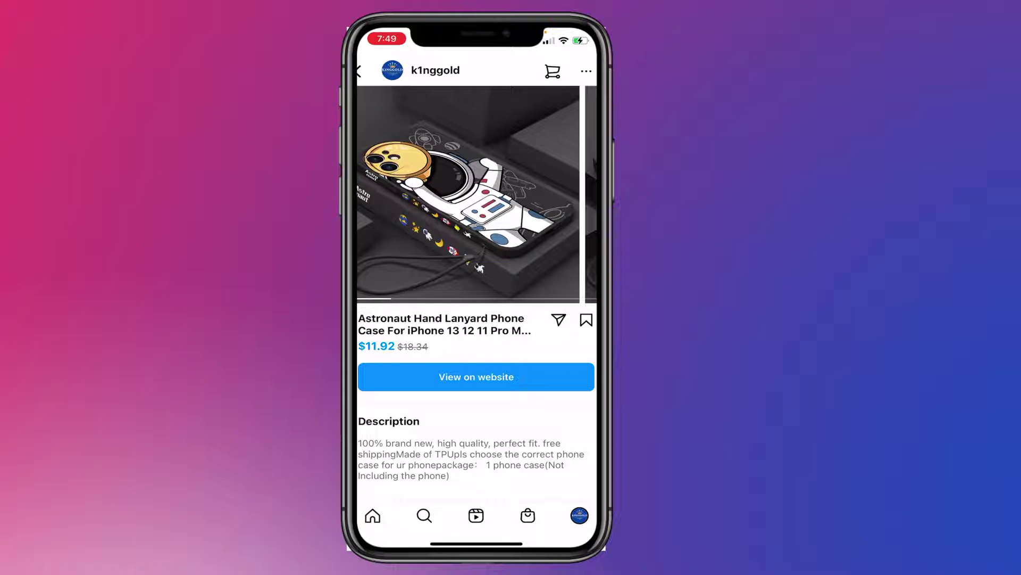
pyautogui.hscroll(3, 476, 194)
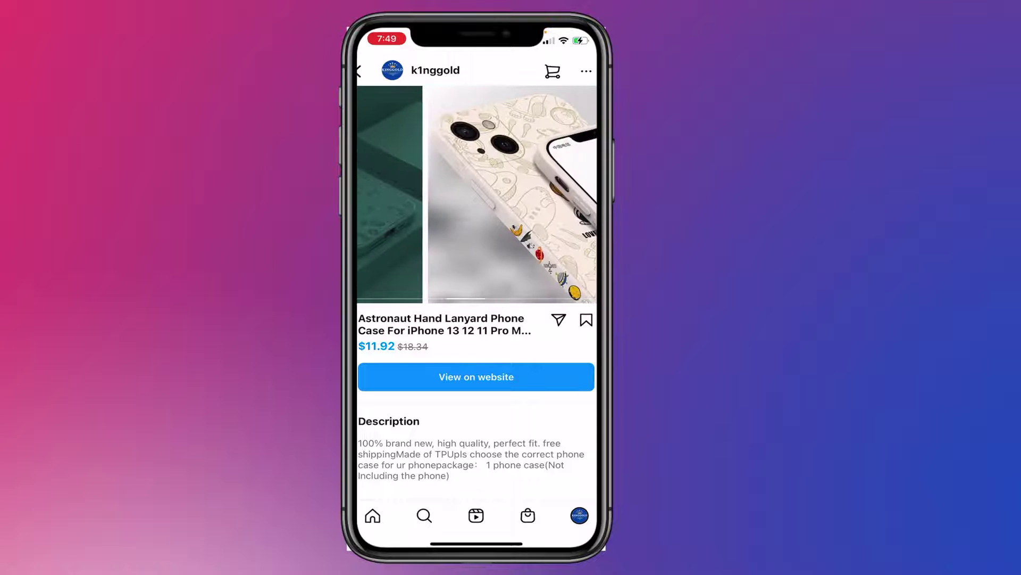
pyautogui.scroll(-2, 476, 293)
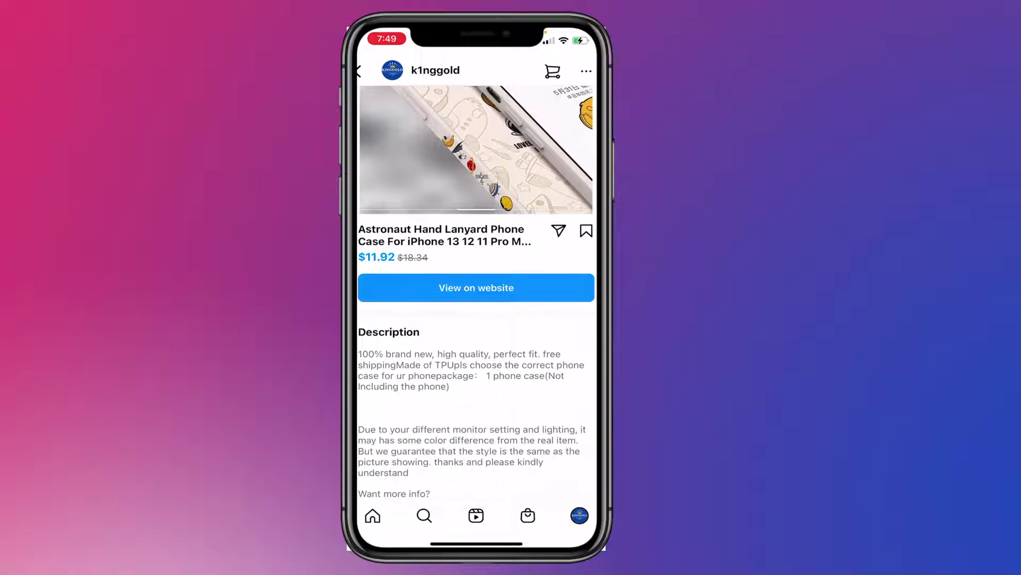
pyautogui.scroll(-3, 476, 293)
pyautogui.scroll(2, 477, 292)
pyautogui.scroll(-2, 476, 293)
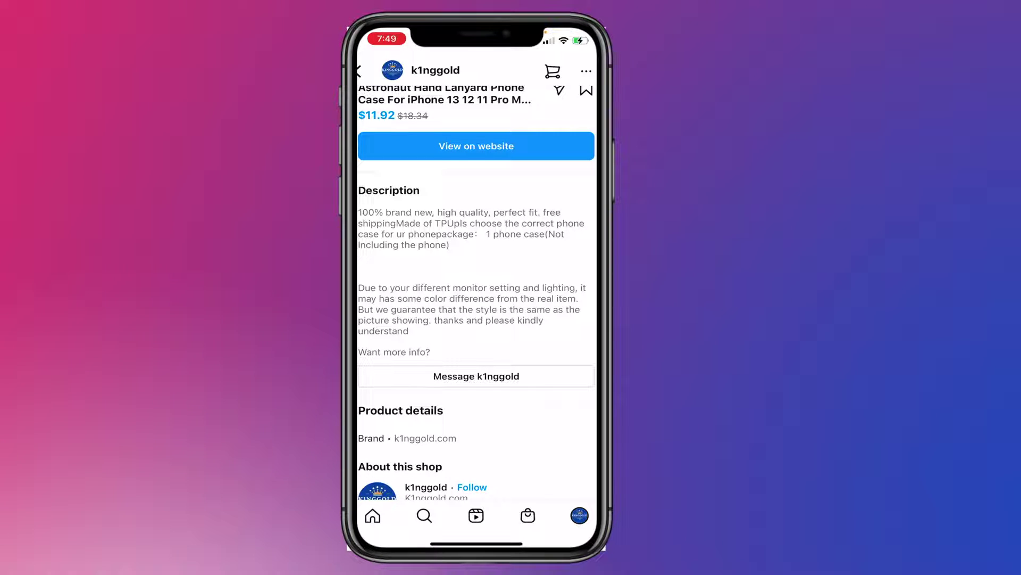
pyautogui.scroll(3, 476, 293)
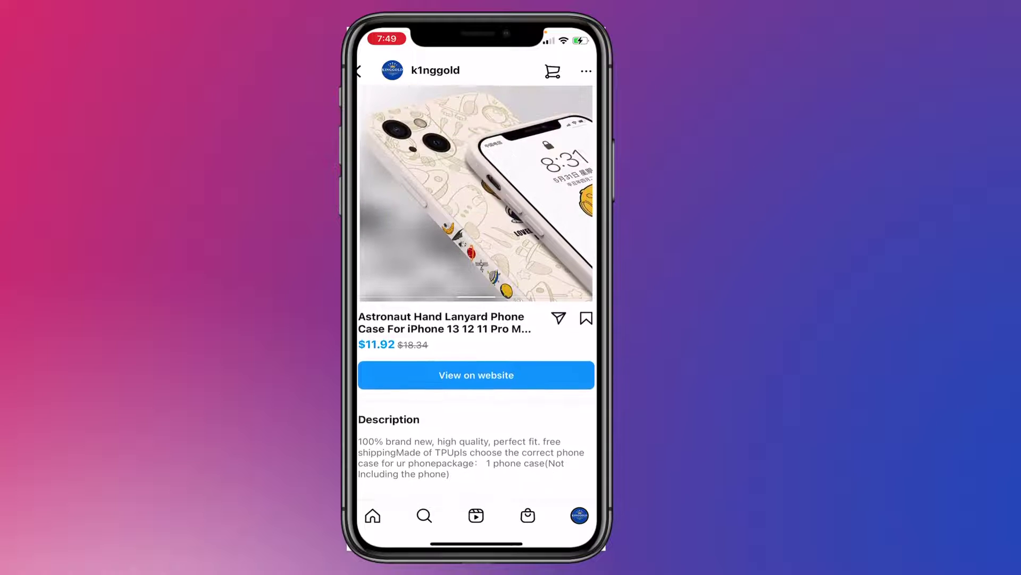
pyautogui.scroll(-1, 477, 292)
# Open the Astronaut Hand Lanyard Phone Case on the website and examine its pictures, price, variant options and cart section.
pyautogui.click(476, 350)
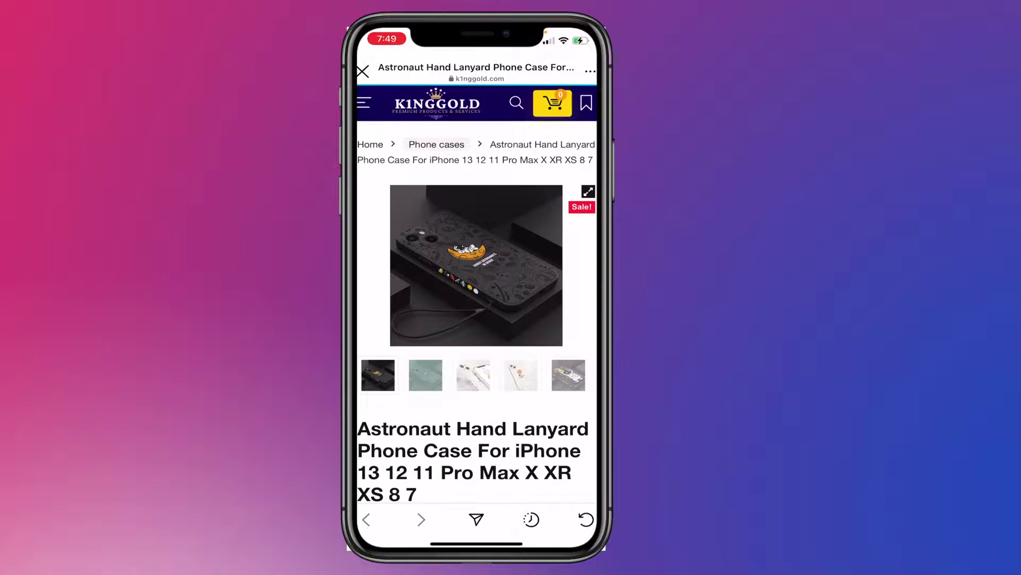
pyautogui.scroll(-2, 477, 308)
pyautogui.scroll(-10, 477, 308)
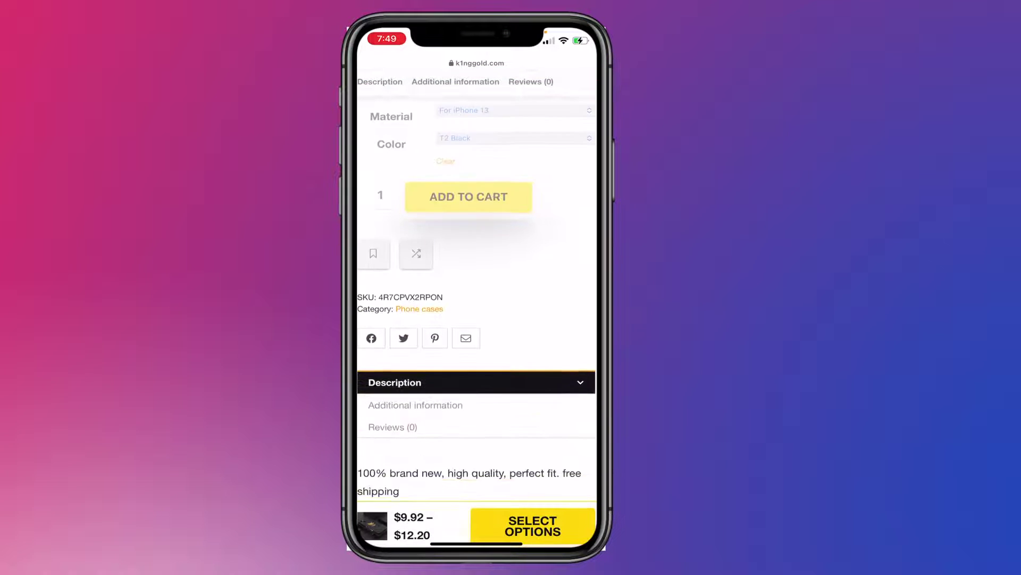
pyautogui.scroll(-2, 476, 299)
pyautogui.scroll(12, 477, 308)
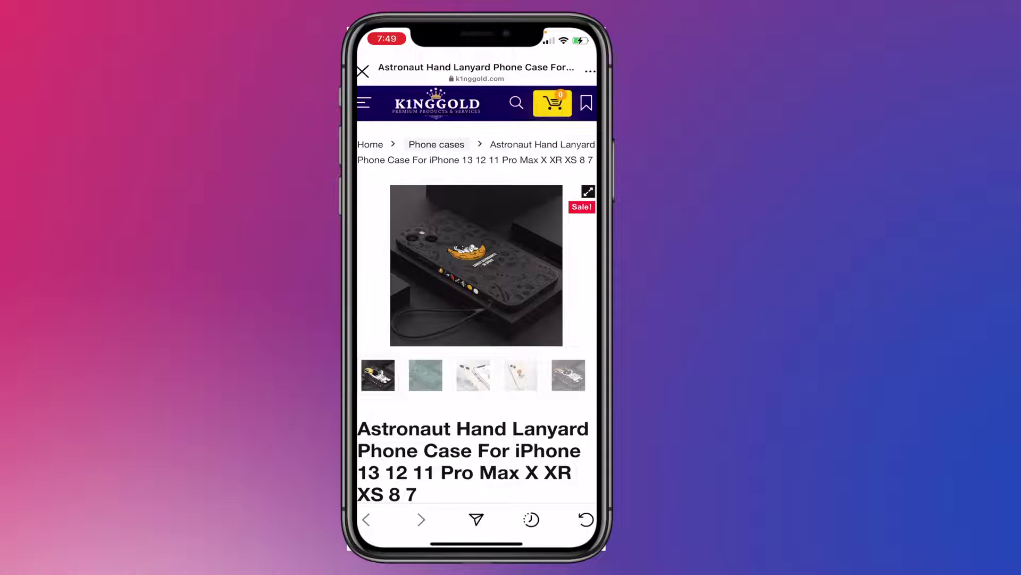
pyautogui.scroll(-2, 477, 308)
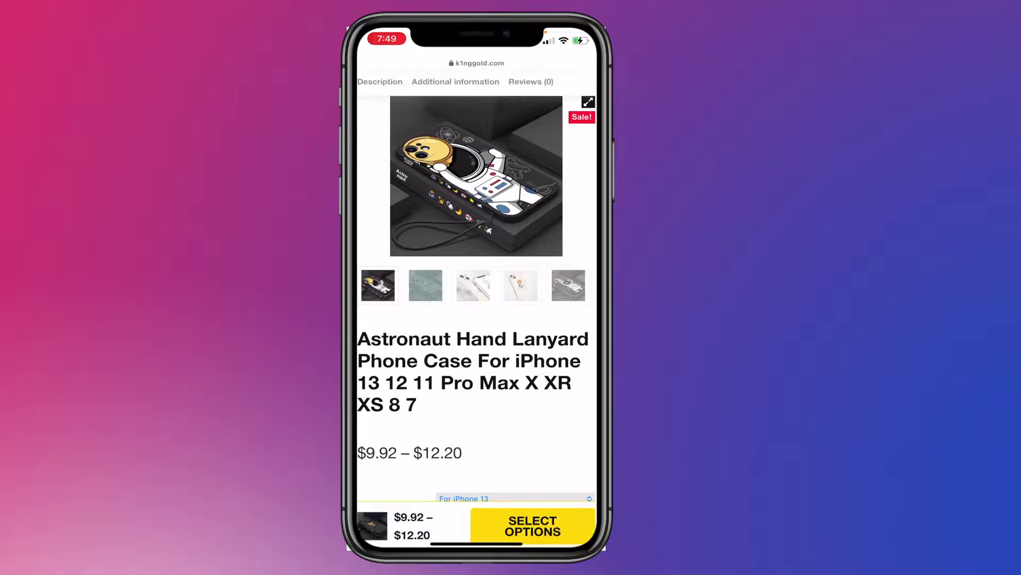
pyautogui.scroll(3, 478, 298)
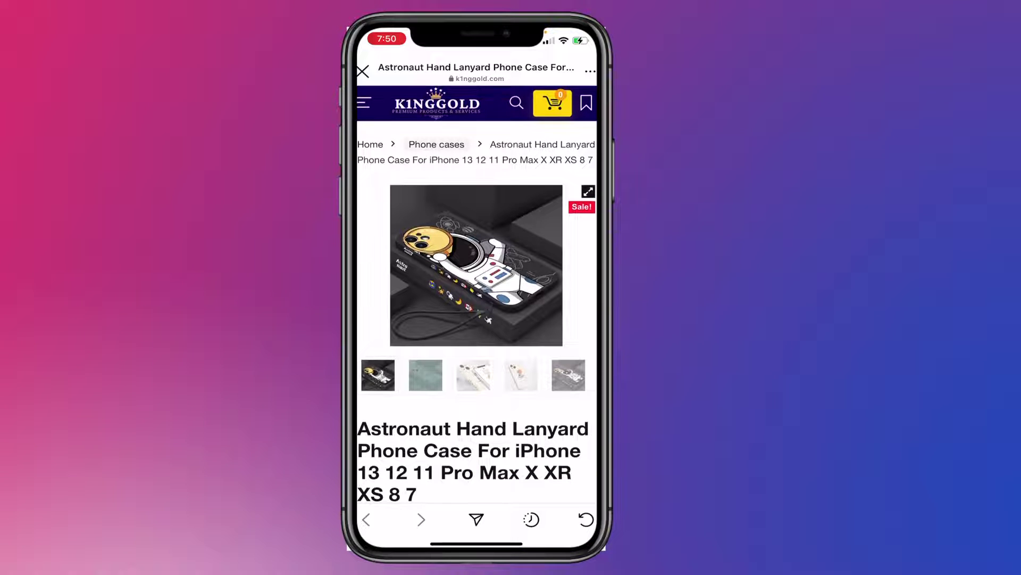
pyautogui.scroll(-3, 477, 308)
pyautogui.scroll(3, 477, 308)
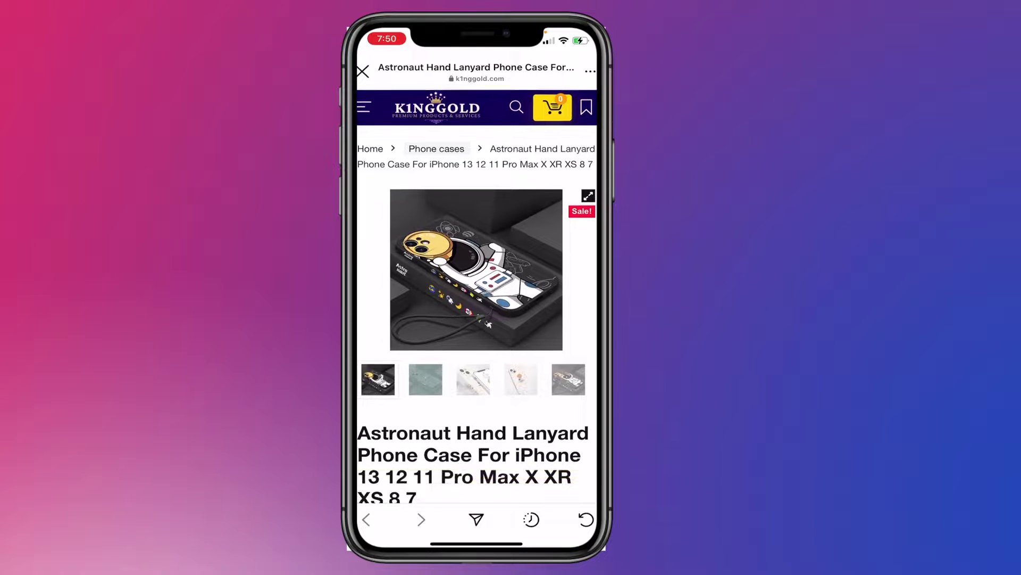
pyautogui.scroll(-5, 477, 308)
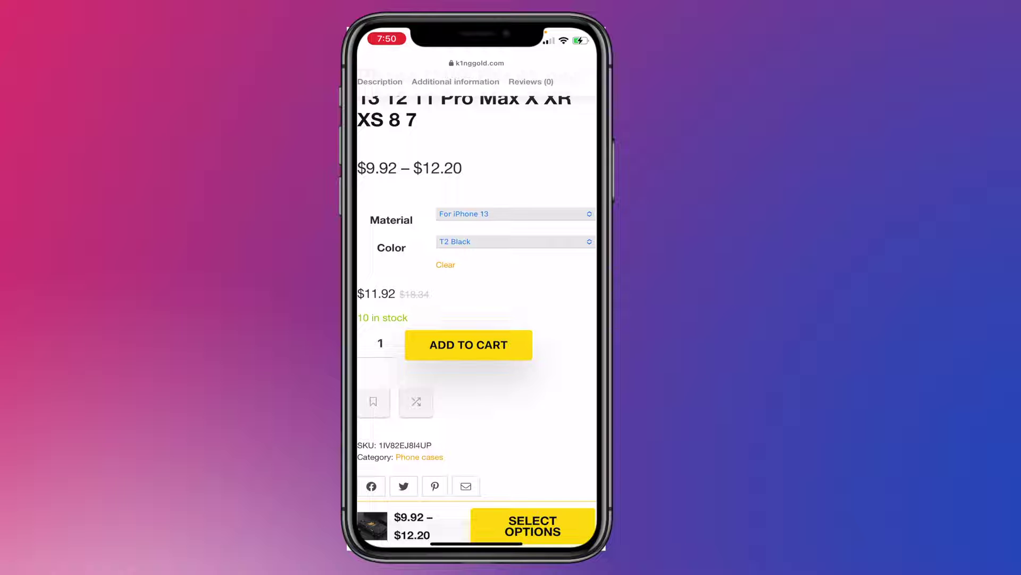
pyautogui.scroll(-5, 477, 308)
pyautogui.scroll(5, 477, 308)
pyautogui.scroll(5, 477, 298)
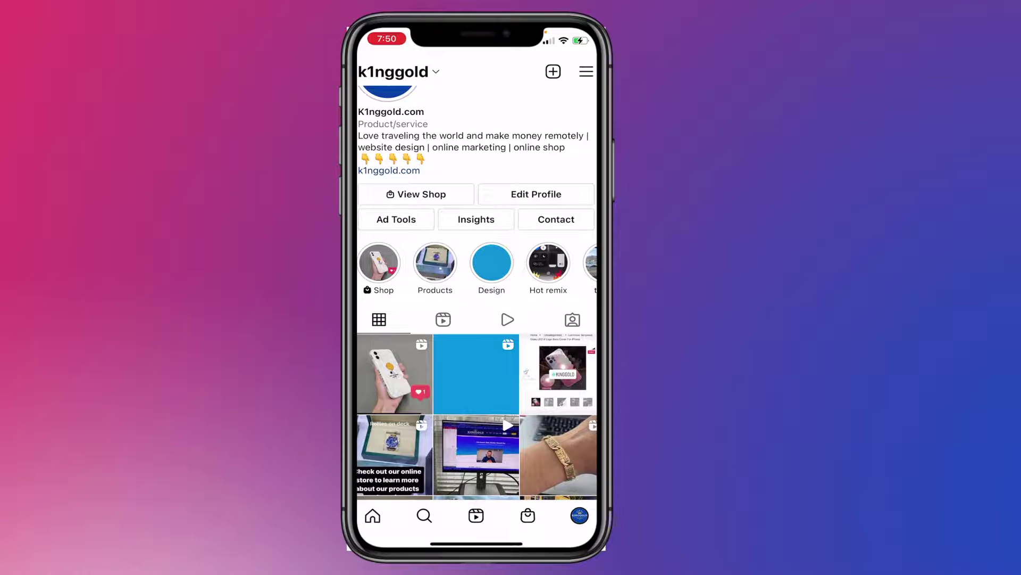
# Look over the k1nggold Instagram profile's highlights, including Shop and Design, and its post grid.
pyautogui.scroll(-2, 478, 293)
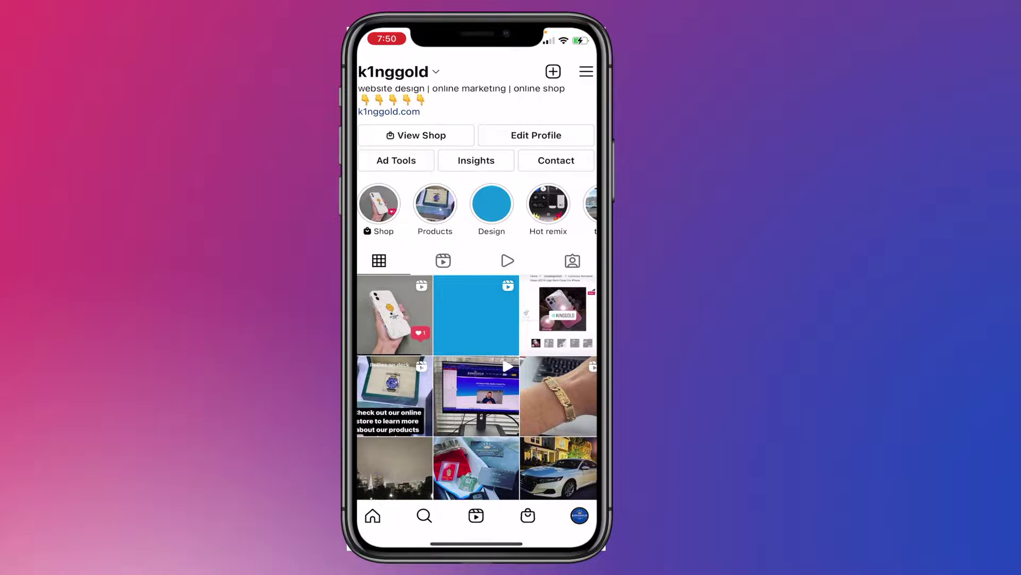
pyautogui.click(379, 203)
pyautogui.click(492, 203)
pyautogui.scroll(-3, 477, 319)
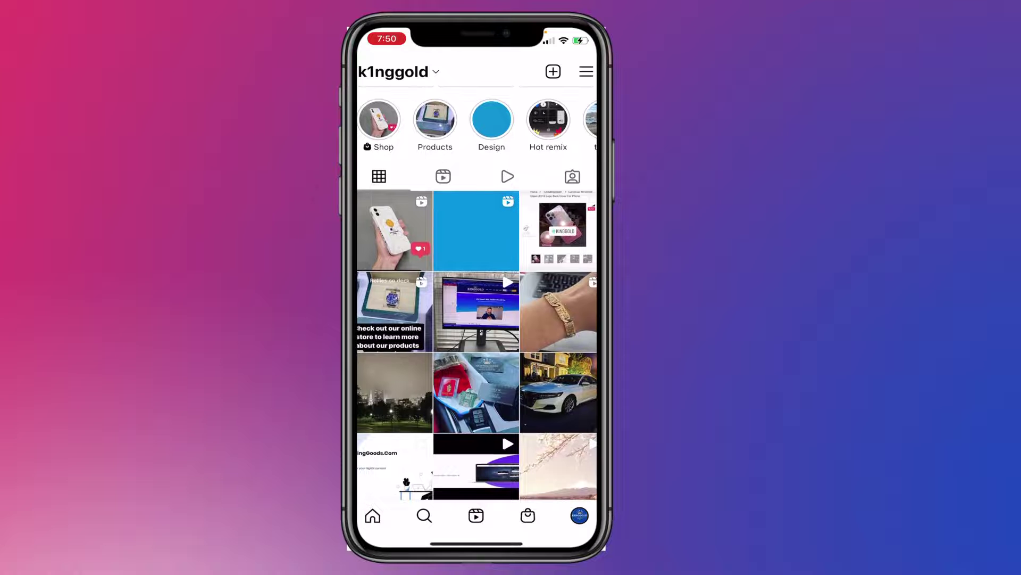
# Open the "Protect your phone with style" post and examine its video, shop link and caption.
pyautogui.click(395, 230)
pyautogui.scroll(-5, 477, 287)
pyautogui.scroll(2, 476, 288)
pyautogui.scroll(3, 477, 287)
pyautogui.scroll(-4, 477, 287)
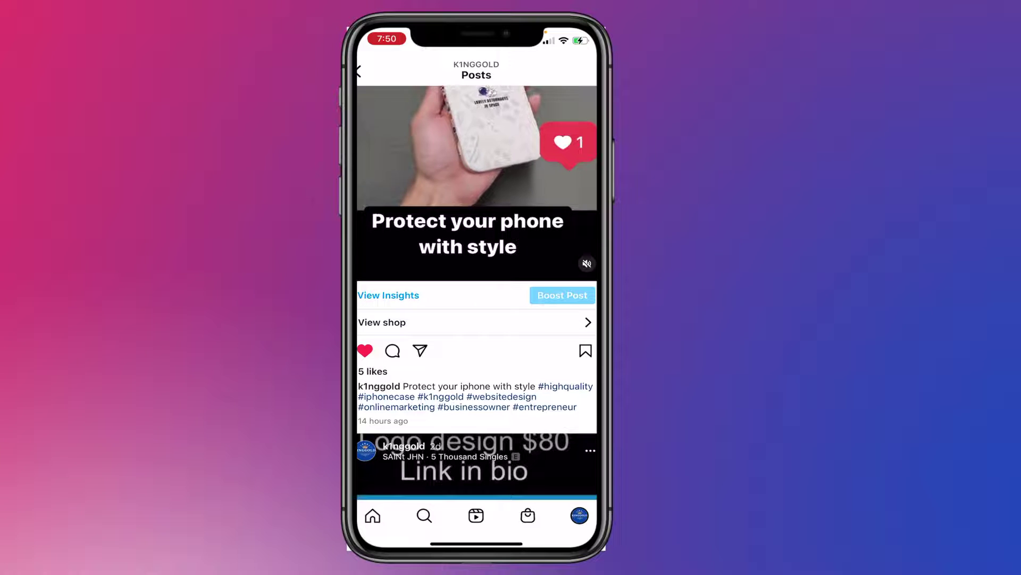
pyautogui.scroll(2, 477, 292)
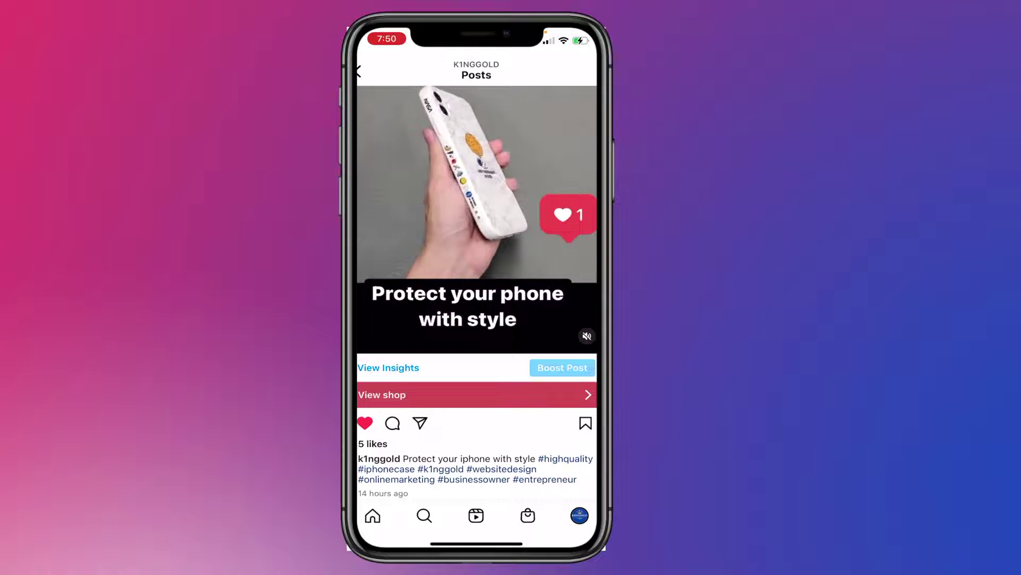
pyautogui.scroll(-5, 477, 292)
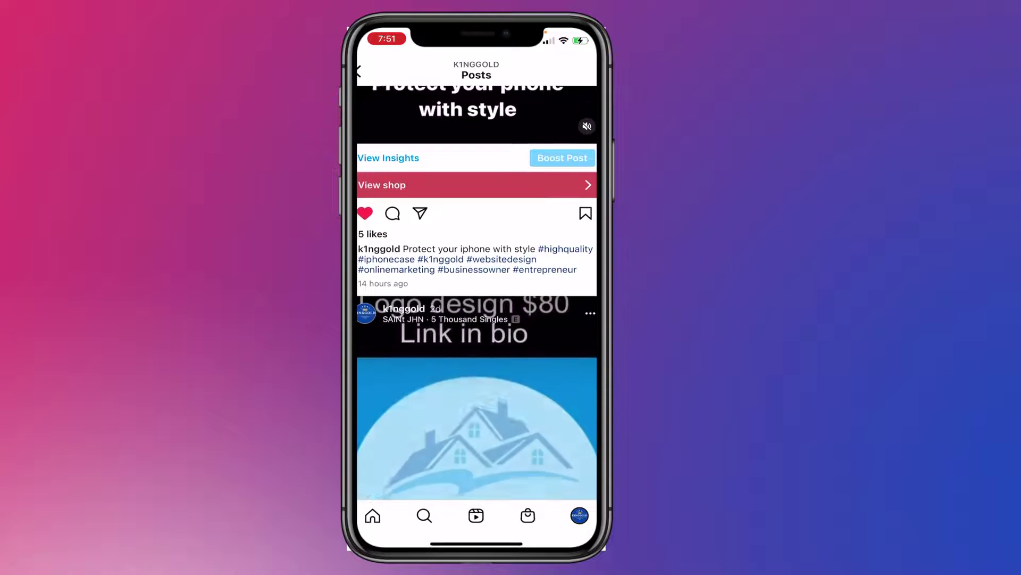
pyautogui.scroll(4, 477, 292)
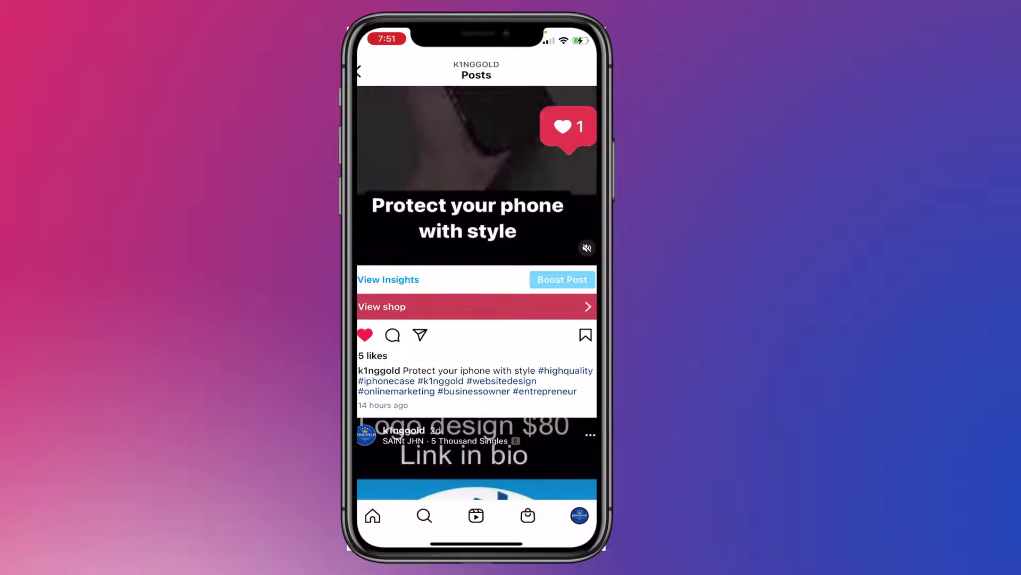
pyautogui.scroll(4, 477, 292)
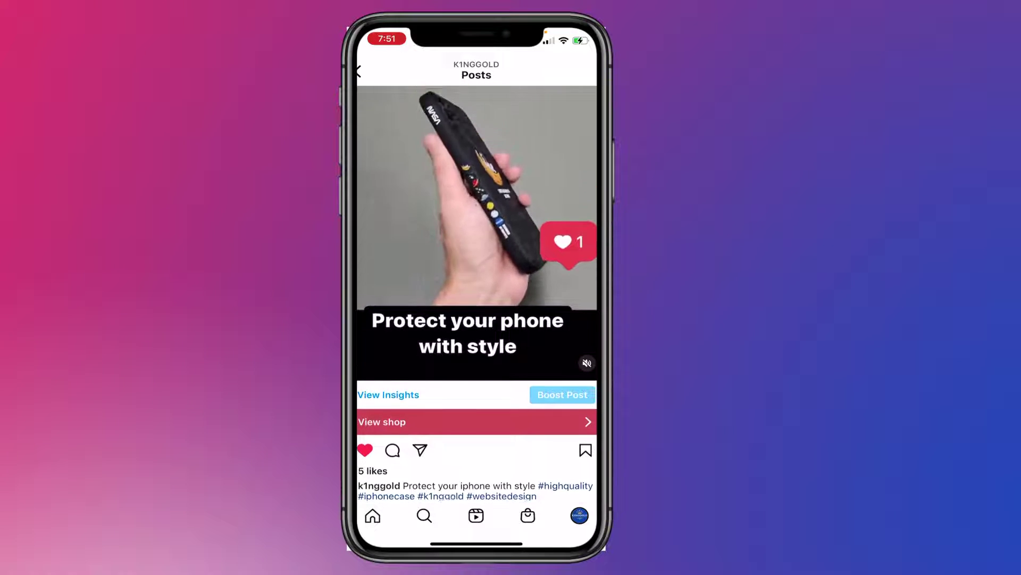
pyautogui.scroll(-2, 477, 292)
pyautogui.scroll(-2, 477, 293)
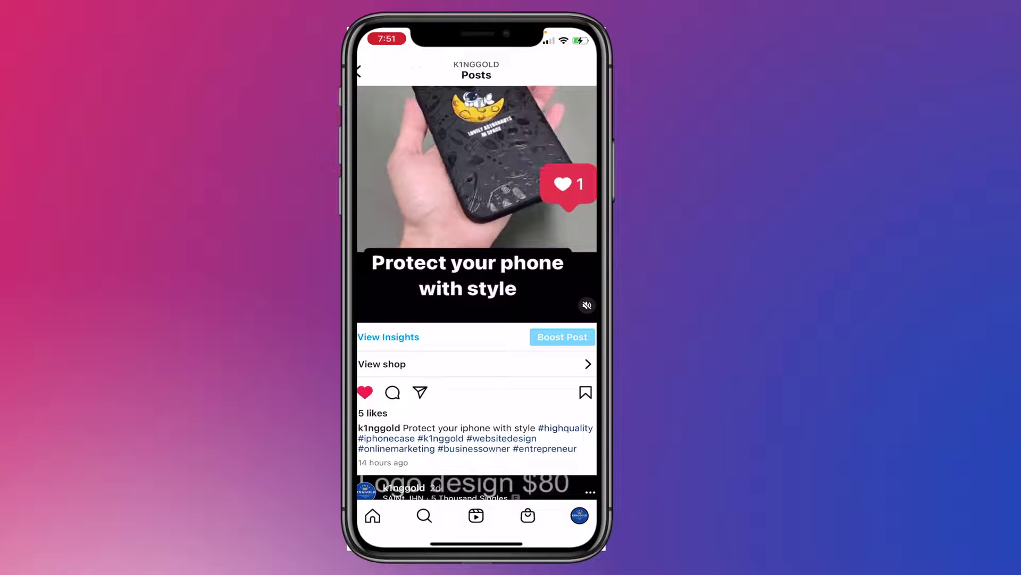
# Follow the phone case post's shop link, look at the shop's products and return to the post.
pyautogui.click(382, 364)
pyautogui.scroll(-10, 477, 293)
pyautogui.scroll(12, 477, 293)
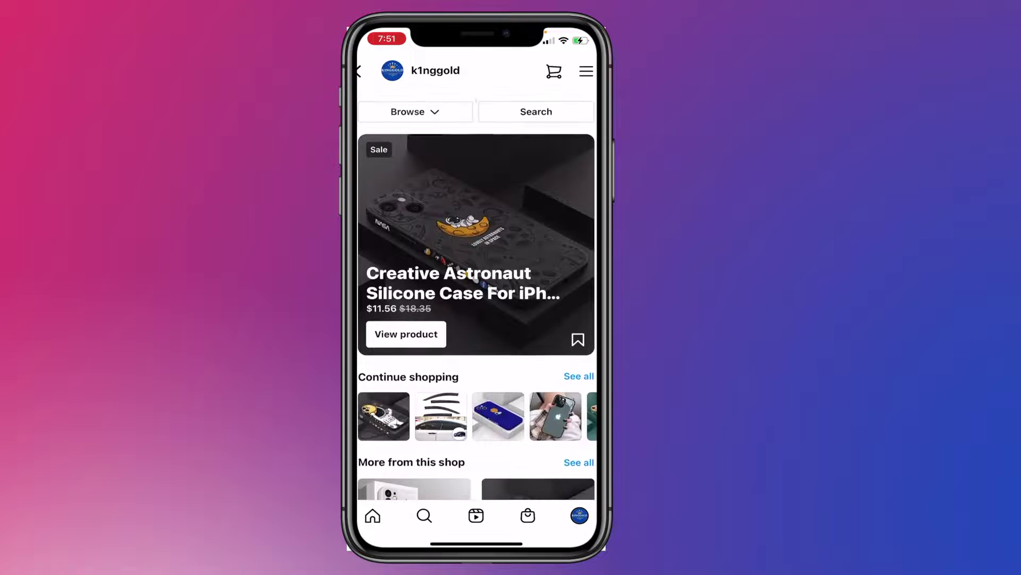
pyautogui.click(359, 72)
# Go back to the k1nggold profile, show its reels and open the "Protect your phone with style" reel.
pyautogui.scroll(4, 477, 292)
pyautogui.scroll(-1, 476, 319)
pyautogui.click(359, 71)
pyautogui.click(443, 171)
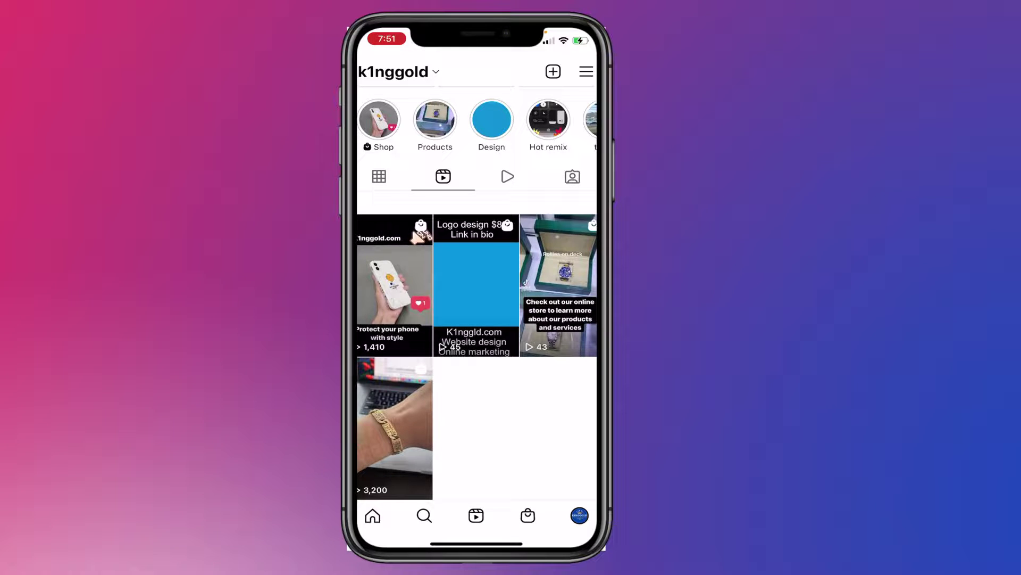
pyautogui.click(394, 285)
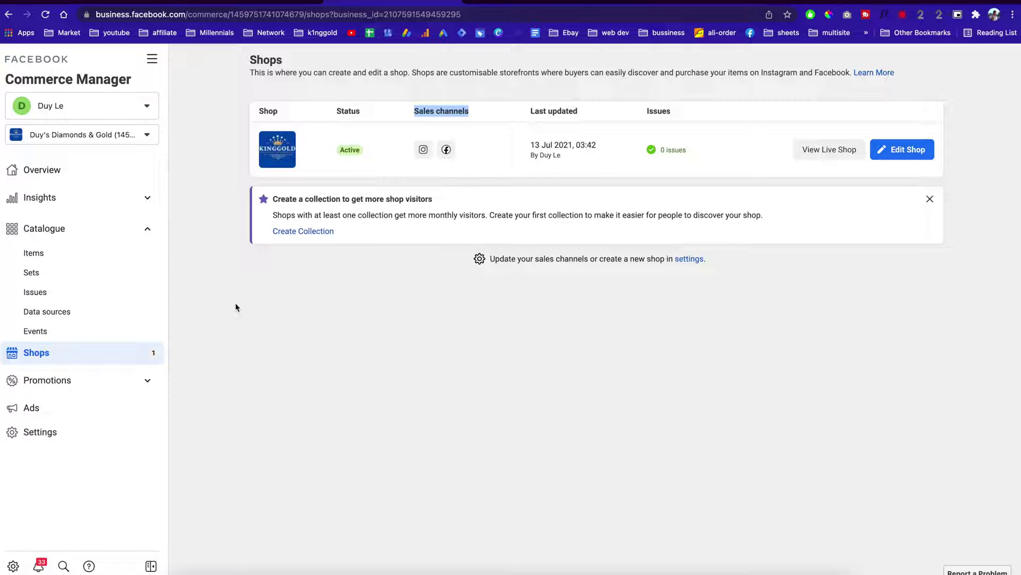
pyautogui.click(184, 217)
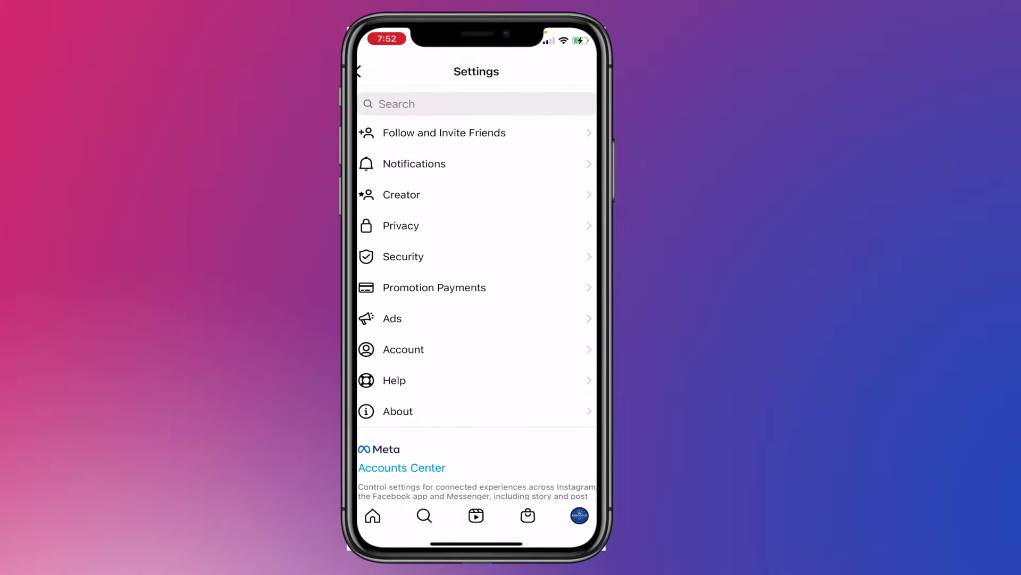
# In the Instagram app's settings, open the Website entry of the Creator account's Shopping settings.
pyautogui.scroll(-3, 476, 297)
pyautogui.scroll(3, 476, 297)
pyautogui.click(476, 194)
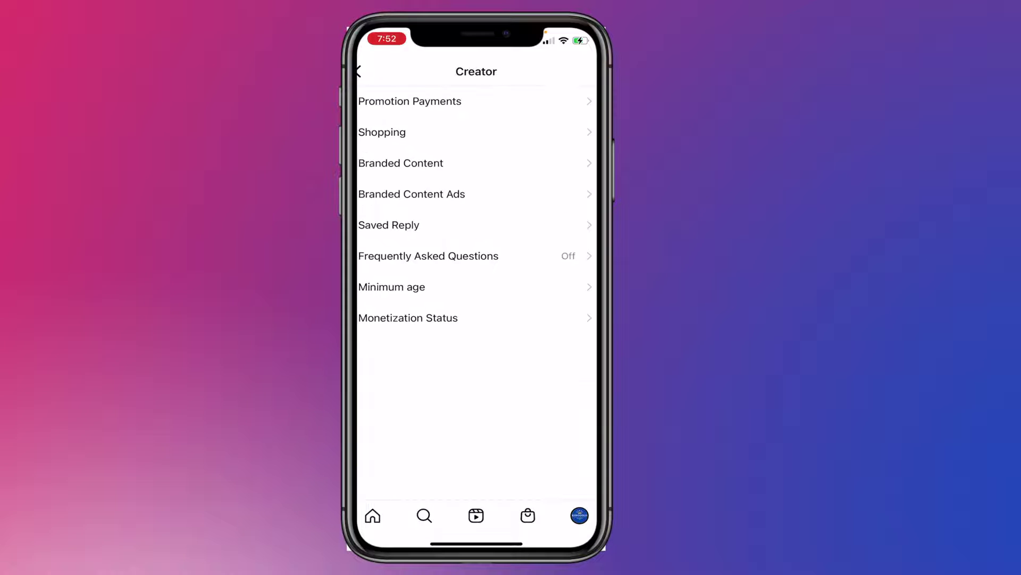
pyautogui.click(381, 132)
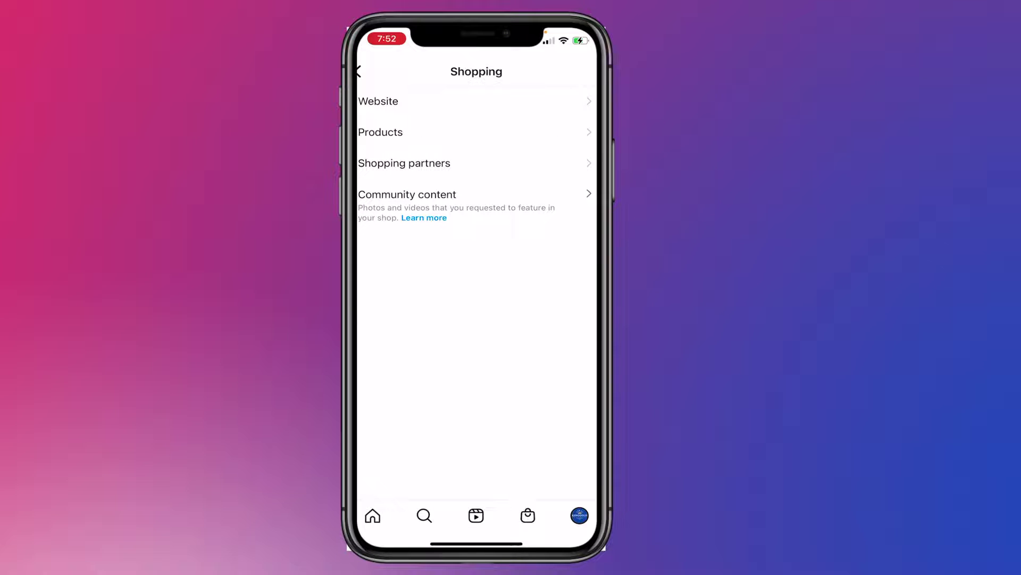
pyautogui.click(378, 101)
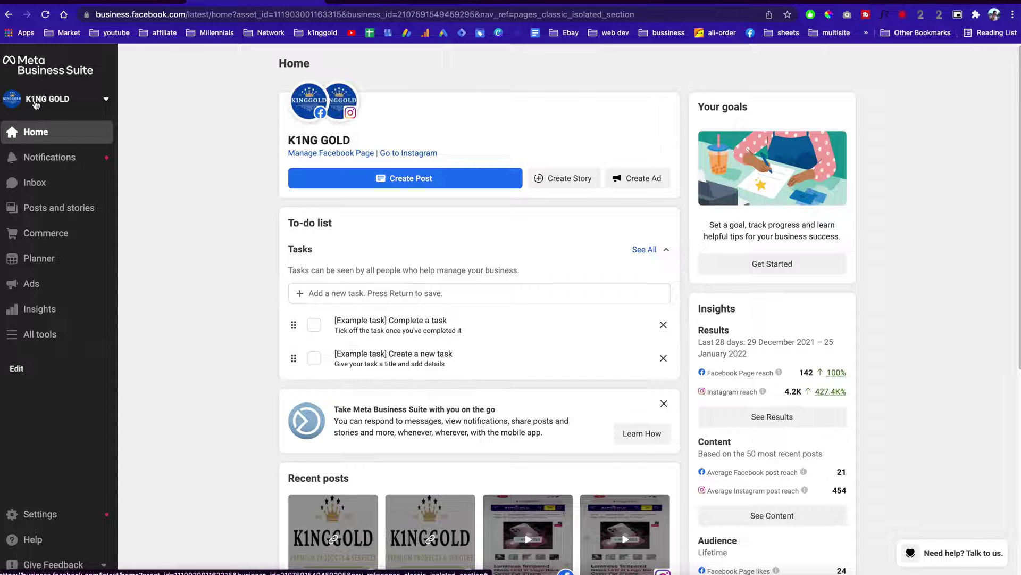
# Open the Commerce Manager's Business settings and show the Domains list under Brand safety.
pyautogui.click(48, 234)
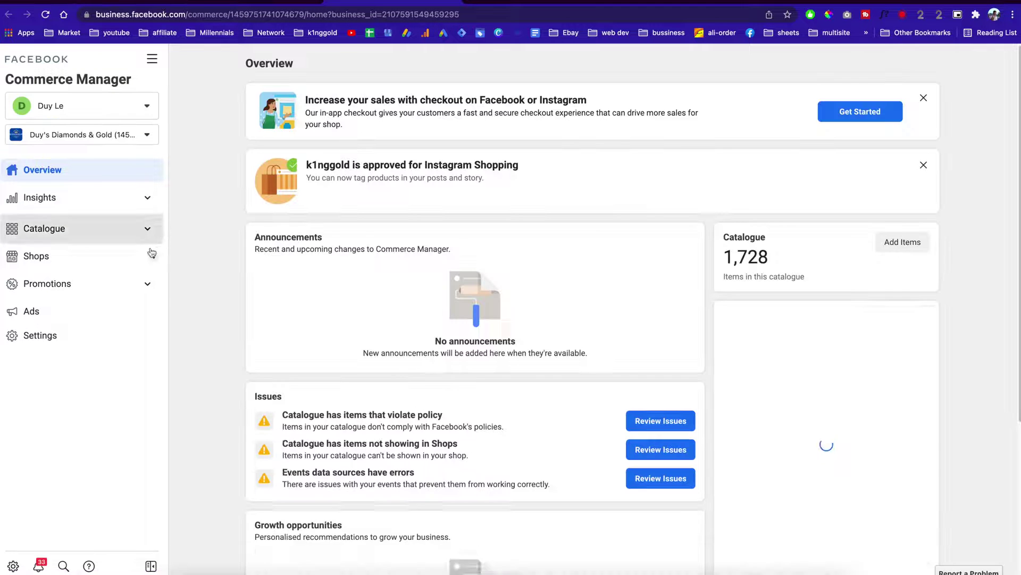
pyautogui.click(13, 567)
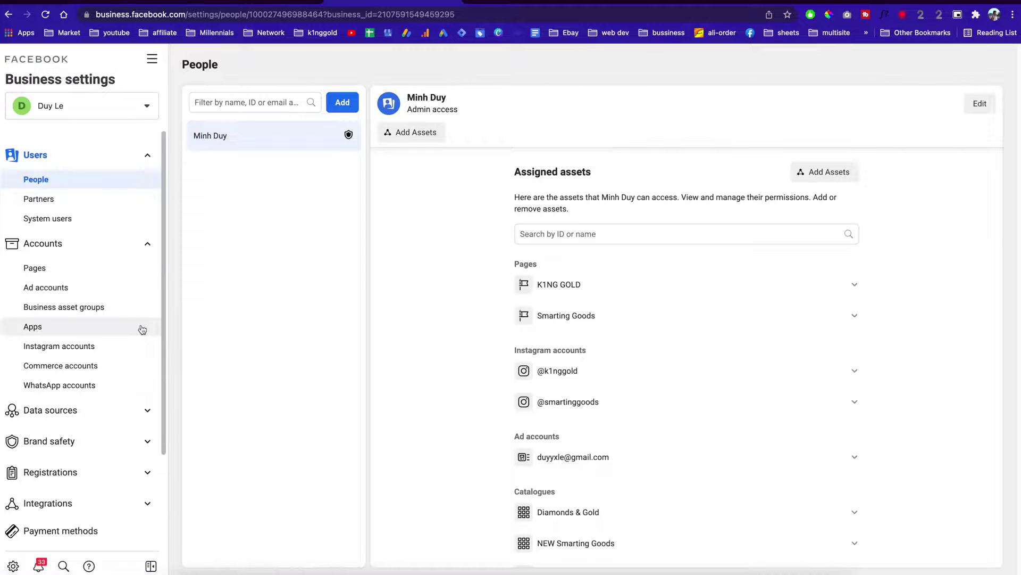
pyautogui.scroll(-1, 141, 328)
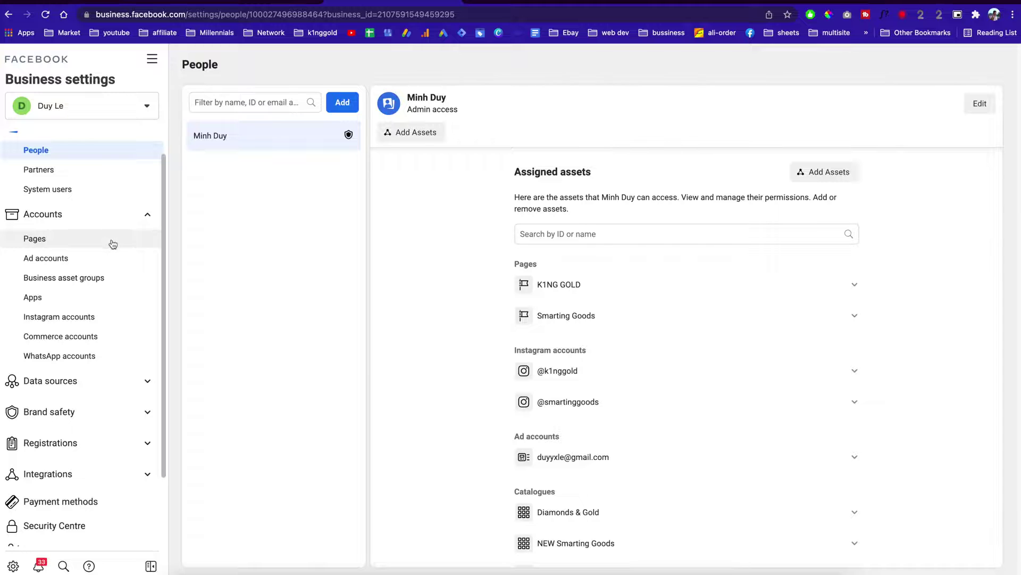
pyautogui.click(103, 415)
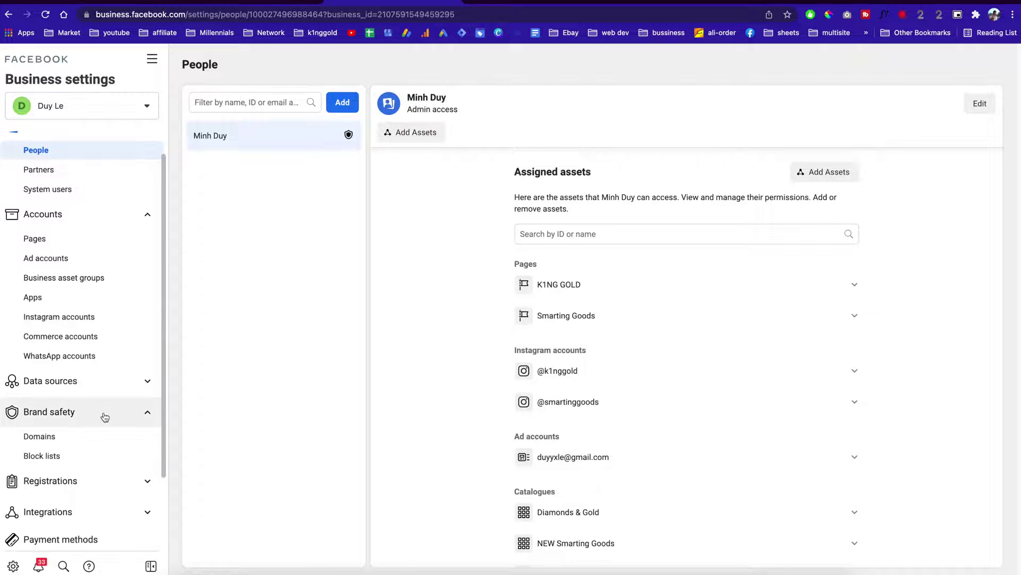
pyautogui.click(94, 434)
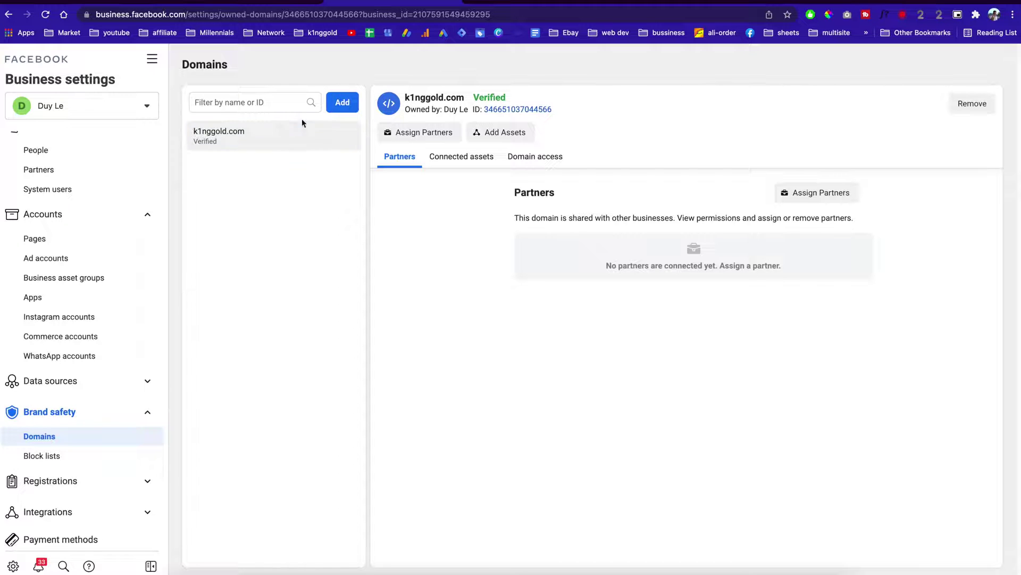
# Add the domain smartinggoods.com to the business.
pyautogui.click(343, 103)
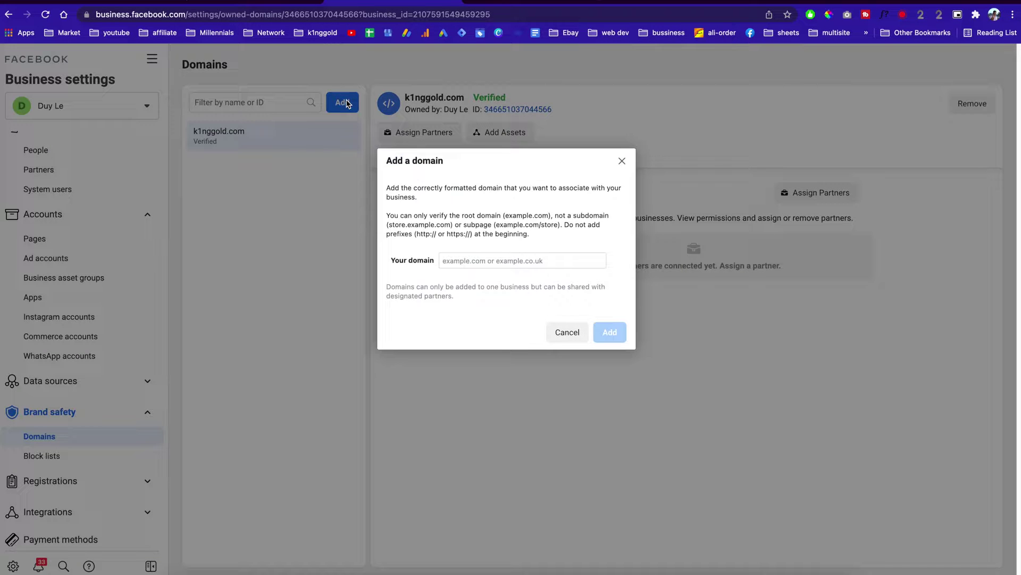
pyautogui.click(474, 259)
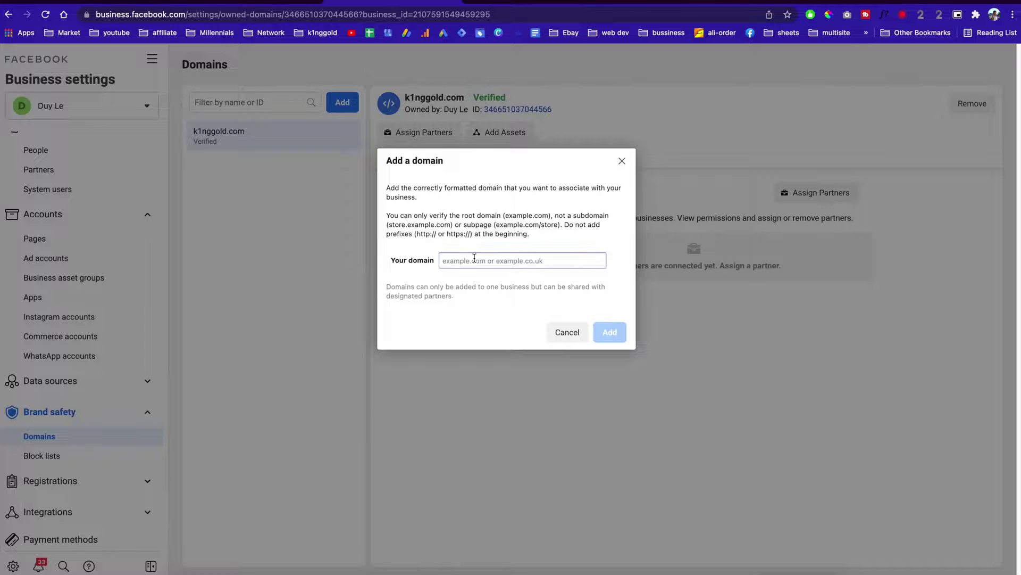
pyautogui.write('y')
pyautogui.press('BackSpace')
pyautogui.write('smaetin')
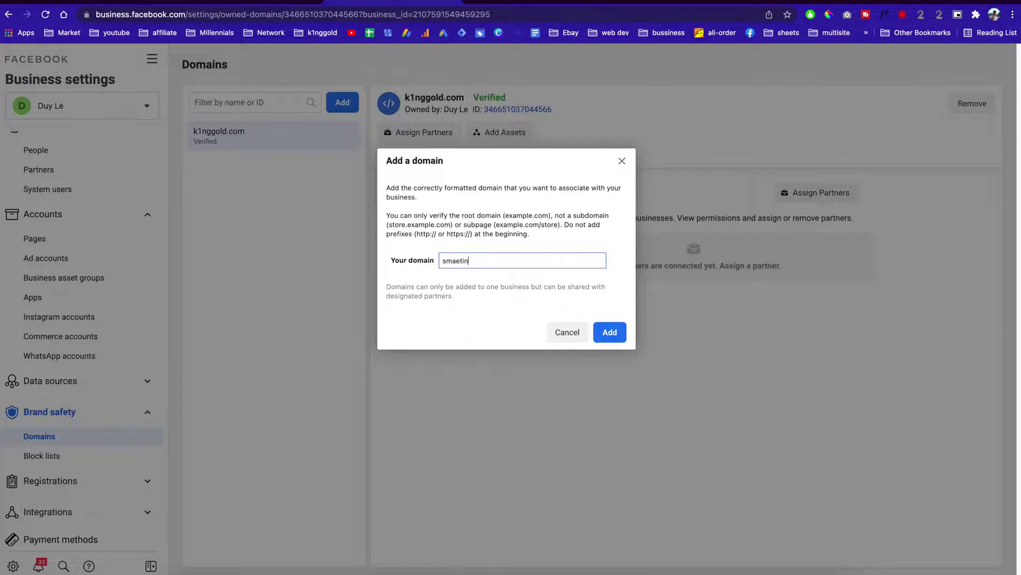
pyautogui.press('BackSpace')
pyautogui.write('rtinggoods.com')
pyautogui.click(604, 333)
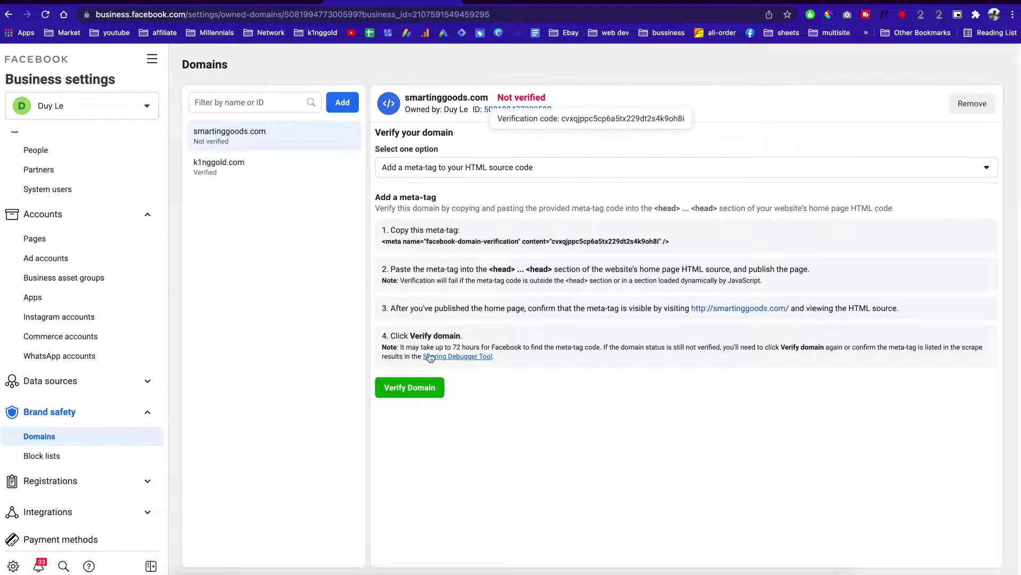
# Show the HTML file upload instructions for verifying smartinggoods.com and look at the k1nggold.com domain's details.
pyautogui.click(529, 173)
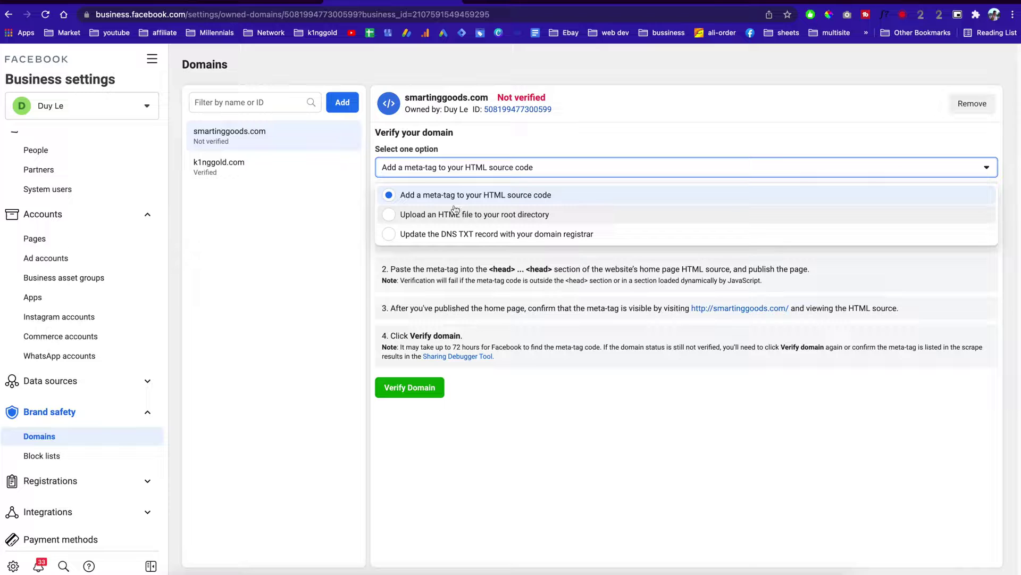
pyautogui.click(493, 218)
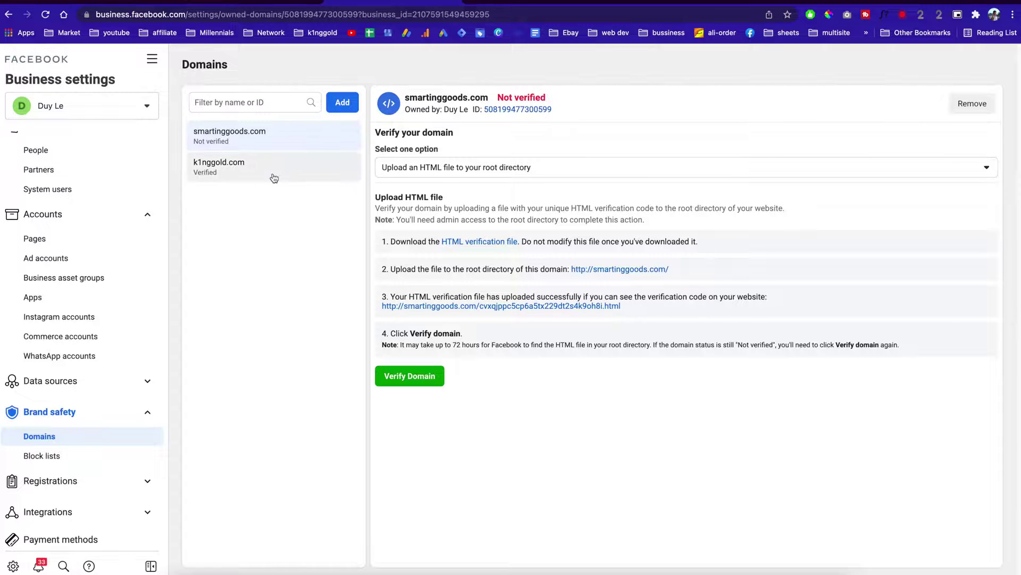
pyautogui.click(212, 173)
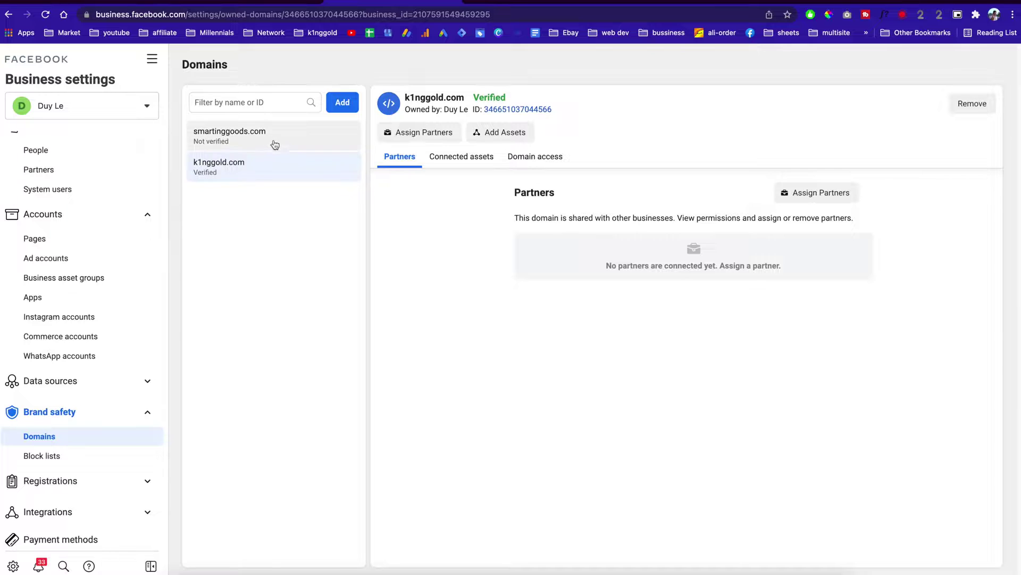
# Remove the smartinggoods.com domain from the business.
pyautogui.click(270, 141)
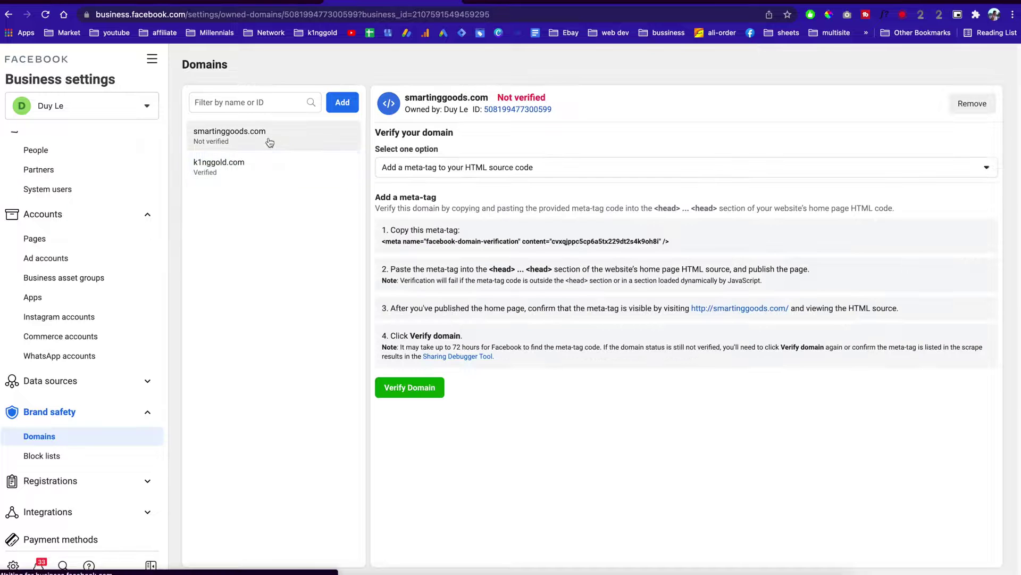
pyautogui.click(971, 104)
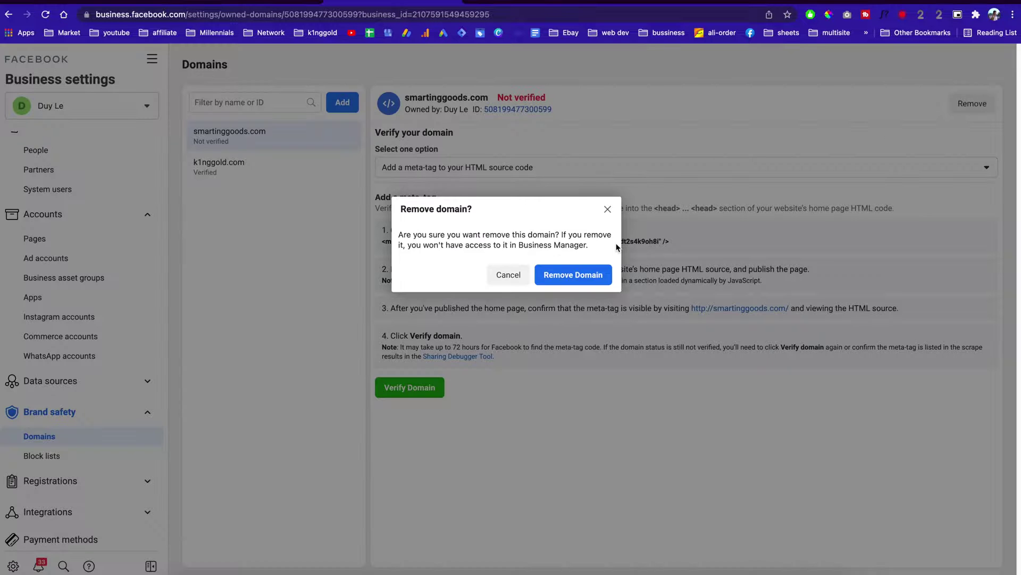
pyautogui.click(573, 274)
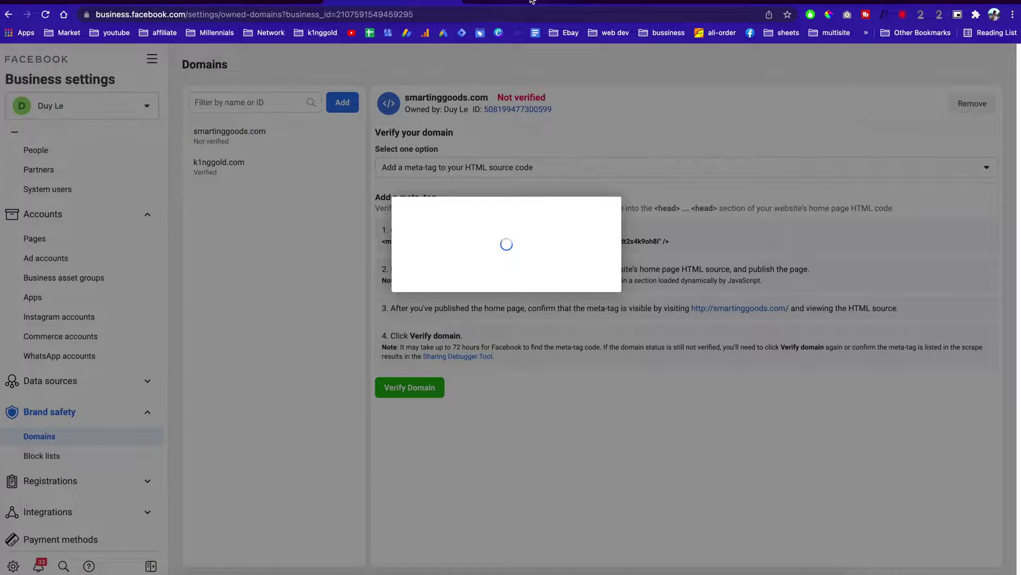
# Switch to the K1NG GOLD Facebook shop, look over its product sections and leave the shop page.
pyautogui.click(532, 2)
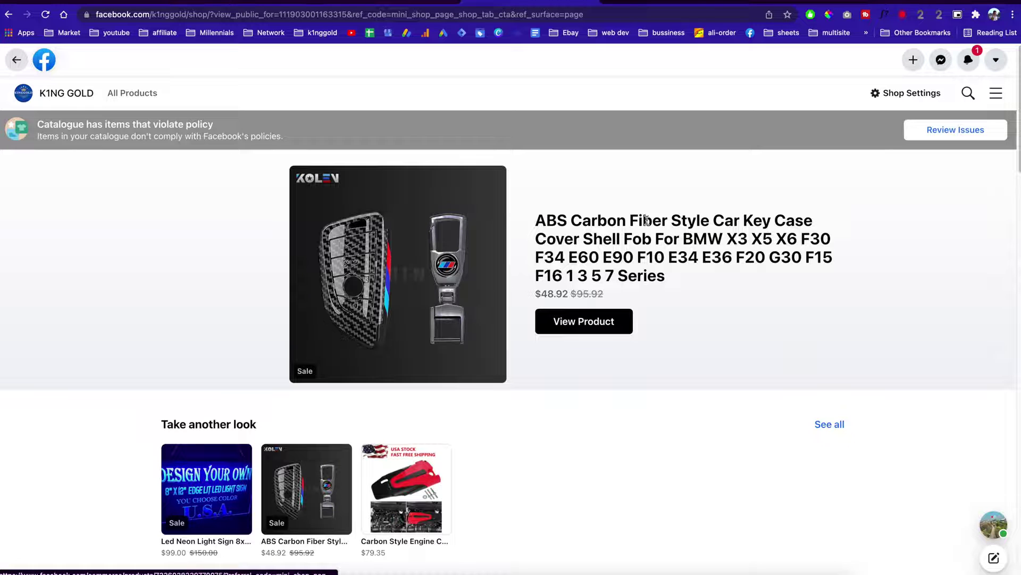
pyautogui.scroll(-1, 264, 438)
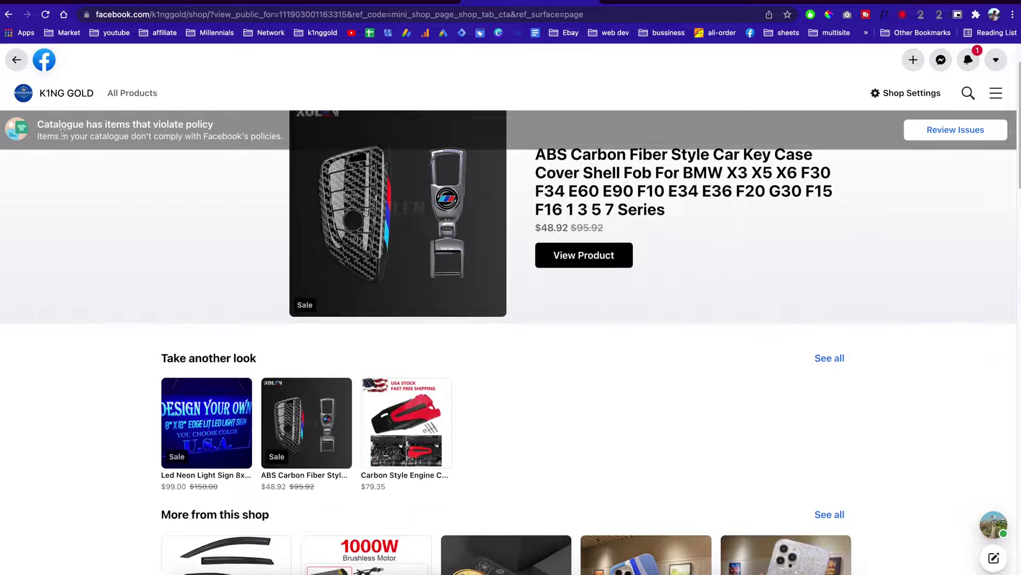
pyautogui.click(46, 90)
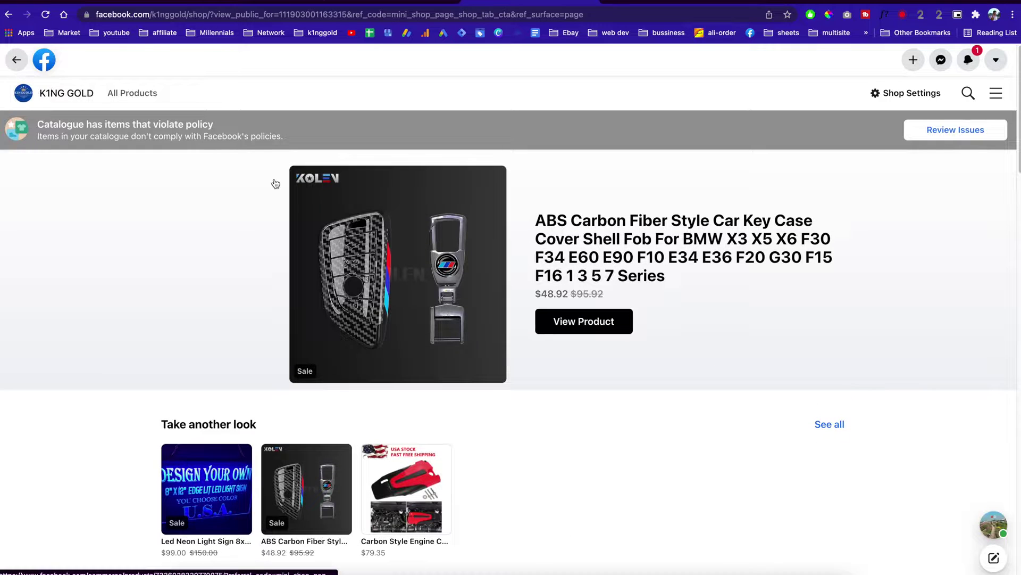
pyautogui.click(16, 60)
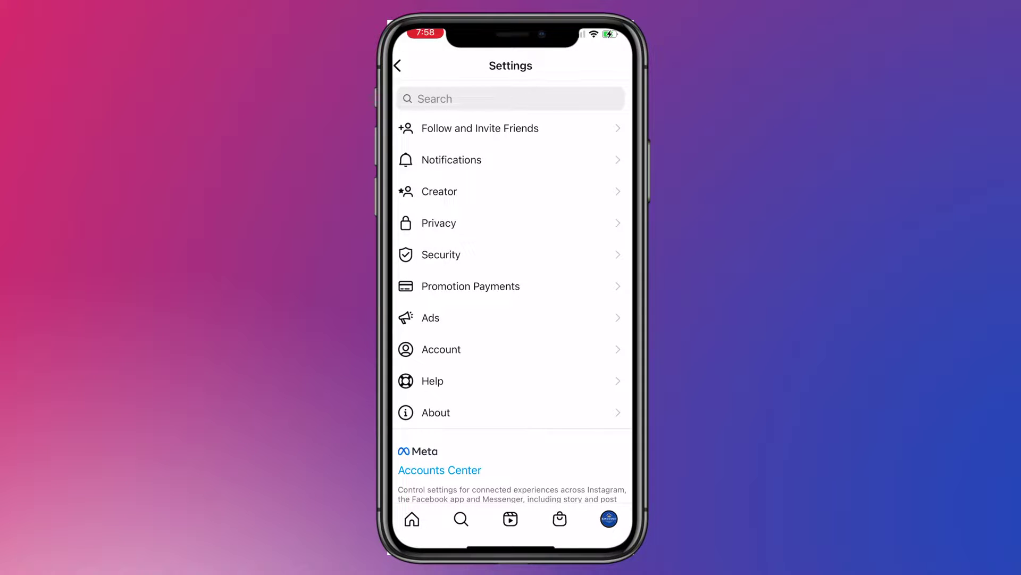
# In the Instagram app, browse the k1nggold profile's reels, play the "Protect your phone with style" reel and return to the profile.
pyautogui.scroll(-2, 512, 291)
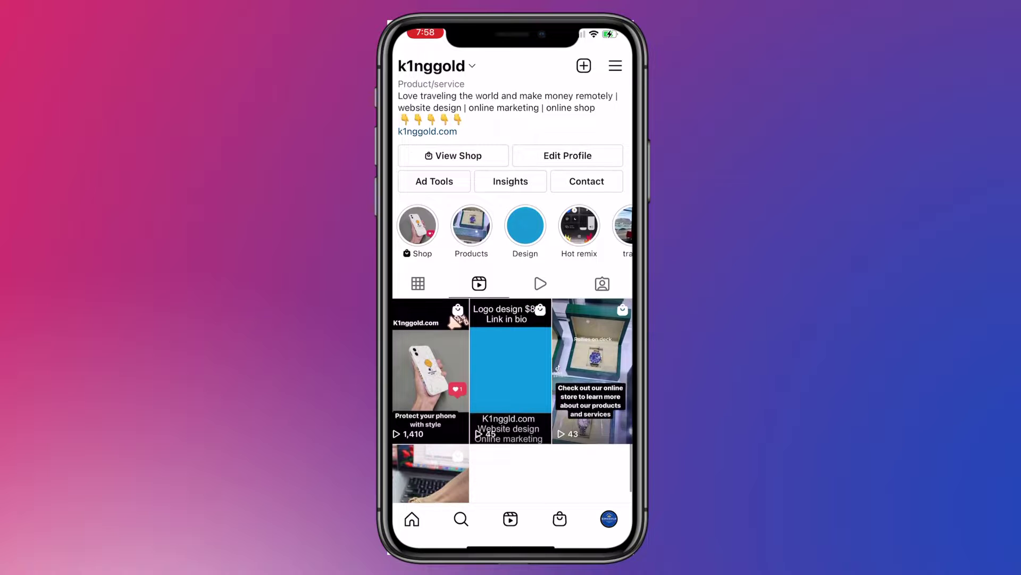
pyautogui.scroll(-2, 513, 291)
pyautogui.scroll(-1, 513, 319)
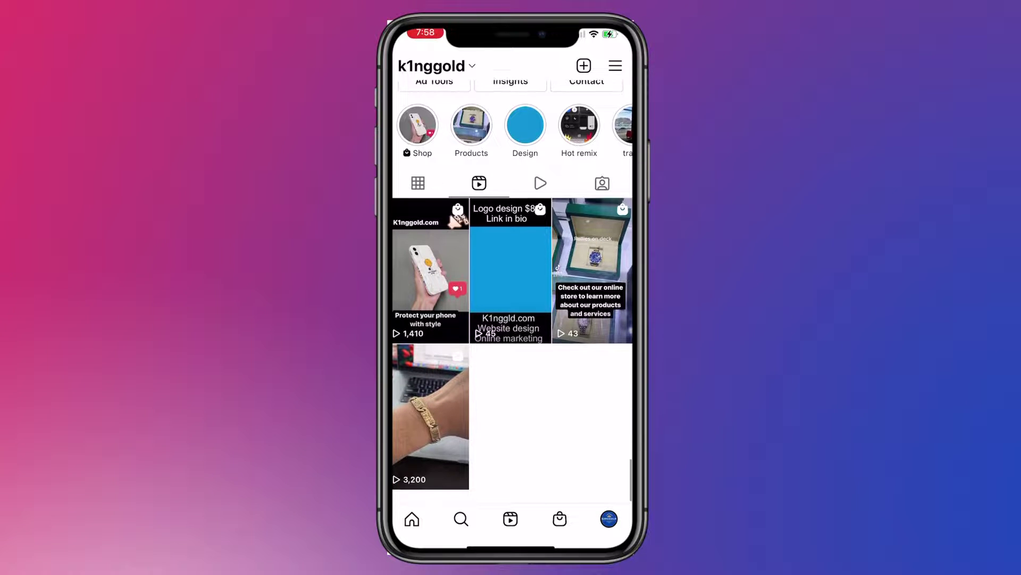
pyautogui.click(431, 292)
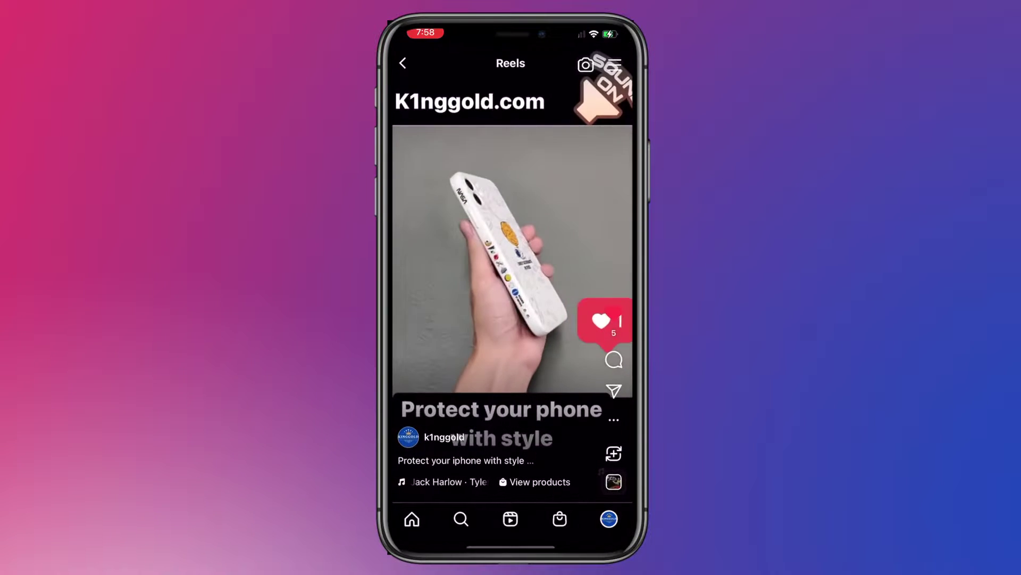
pyautogui.click(512, 260)
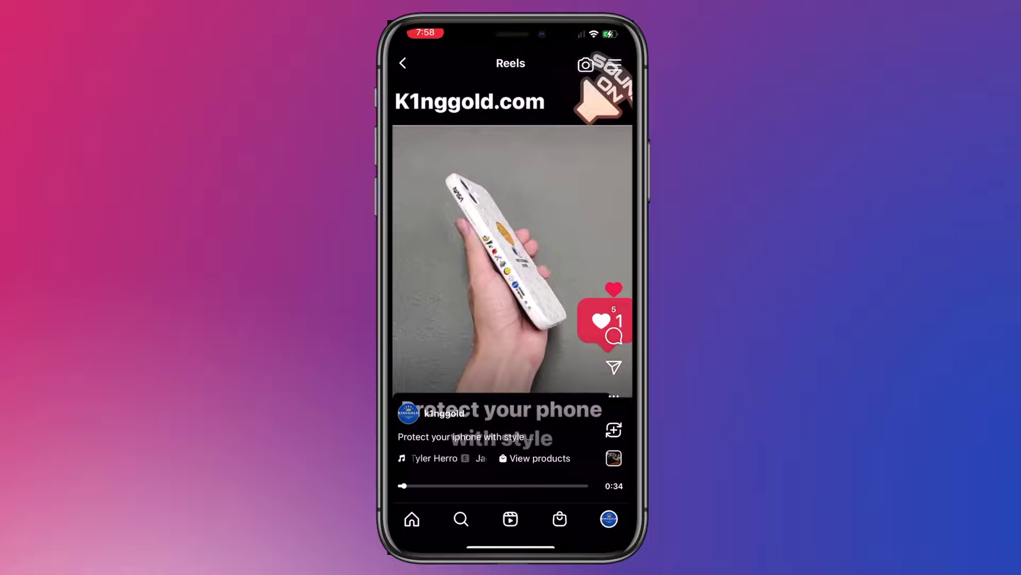
pyautogui.click(403, 63)
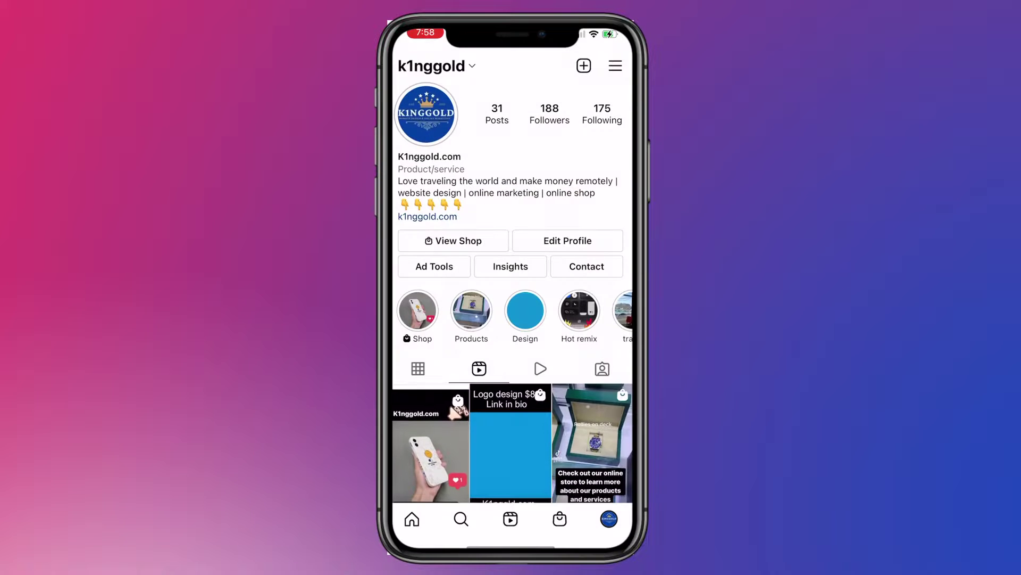
pyautogui.scroll(-4, 512, 319)
pyautogui.scroll(1, 512, 314)
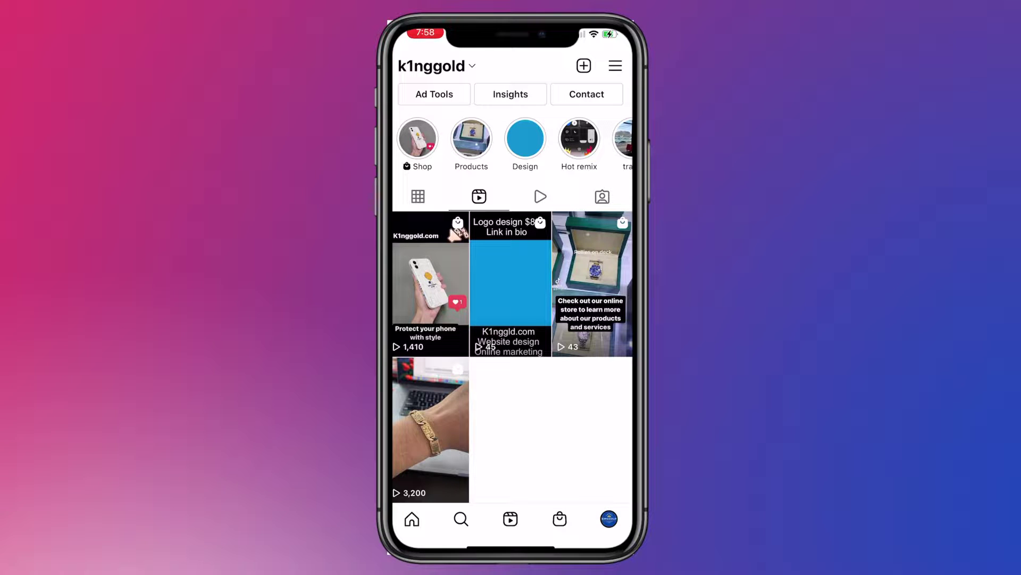
pyautogui.scroll(5, 512, 314)
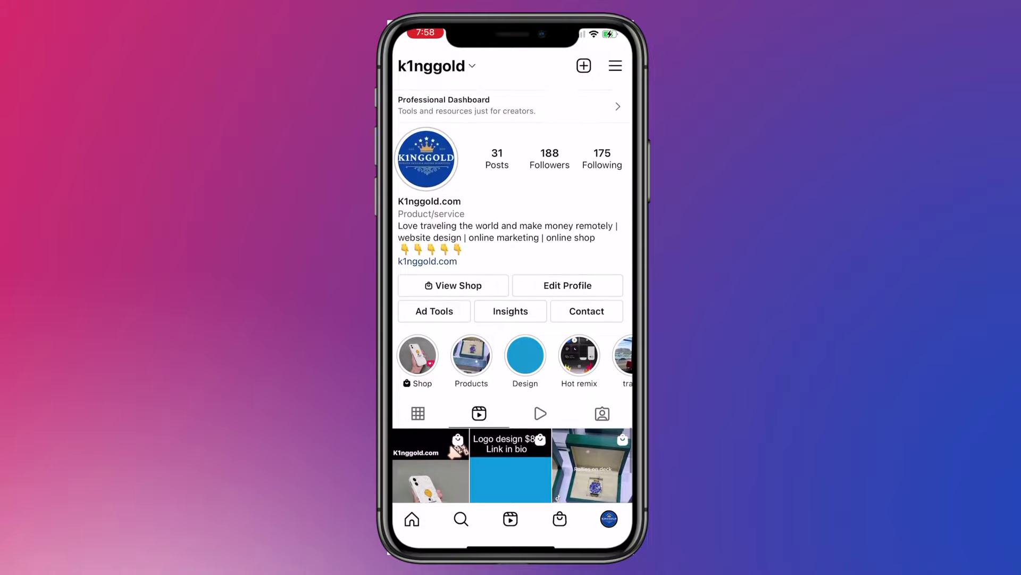
# Open the k1nggold account's Insights, review the shared content and view the play counts in the Reels list.
pyautogui.click(510, 305)
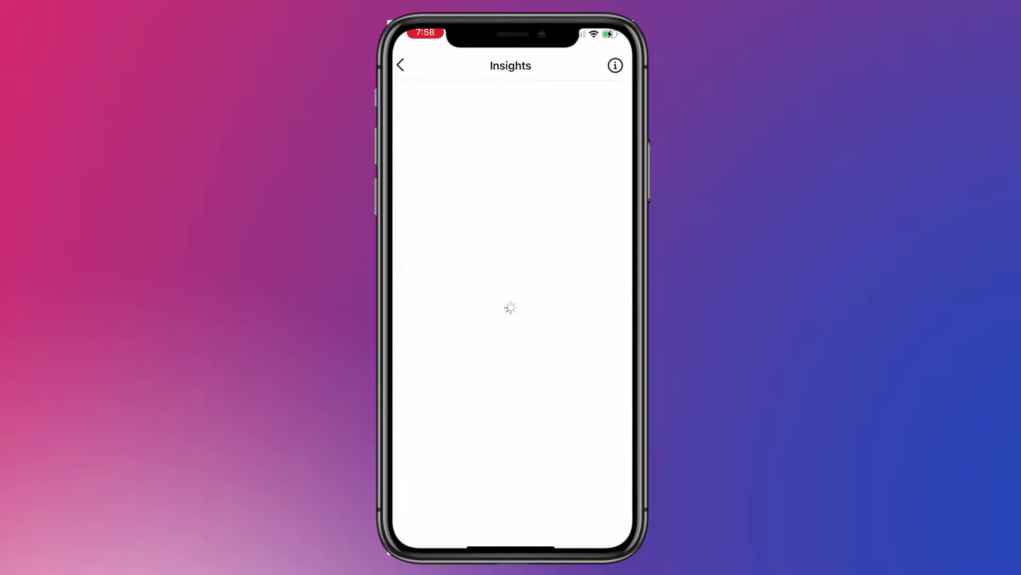
pyautogui.scroll(-5, 511, 324)
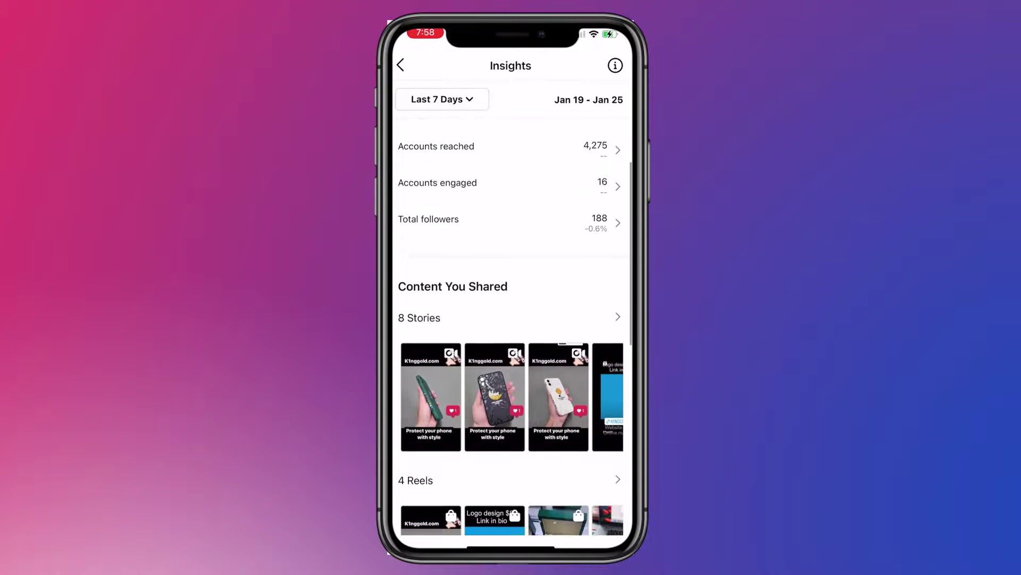
pyautogui.scroll(-4, 511, 324)
pyautogui.scroll(1, 511, 325)
pyautogui.click(617, 166)
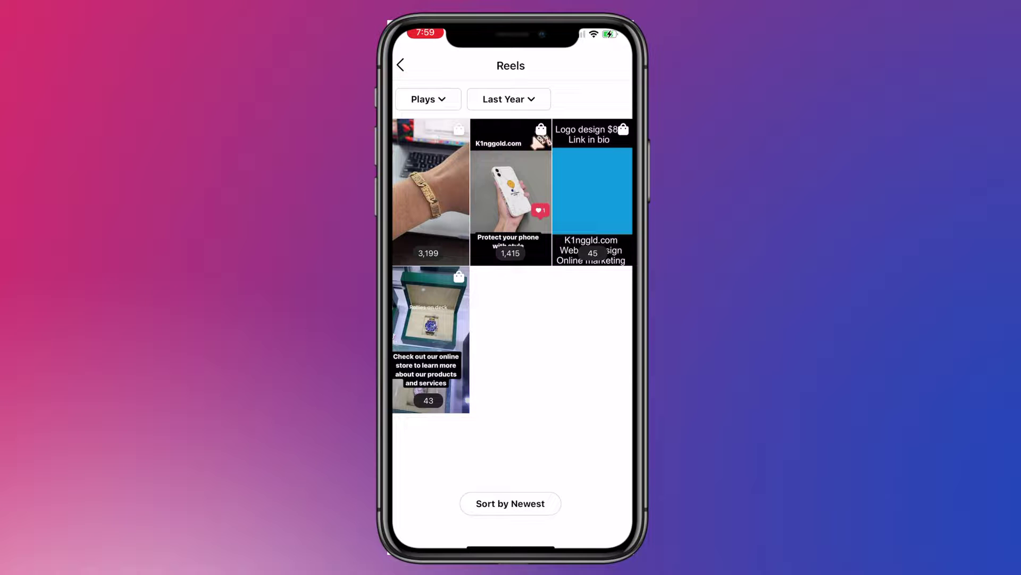
pyautogui.click(400, 65)
# Open the accounts reached insight and examine the reached audience, content reach, impressions and profile activity.
pyautogui.scroll(10, 510, 319)
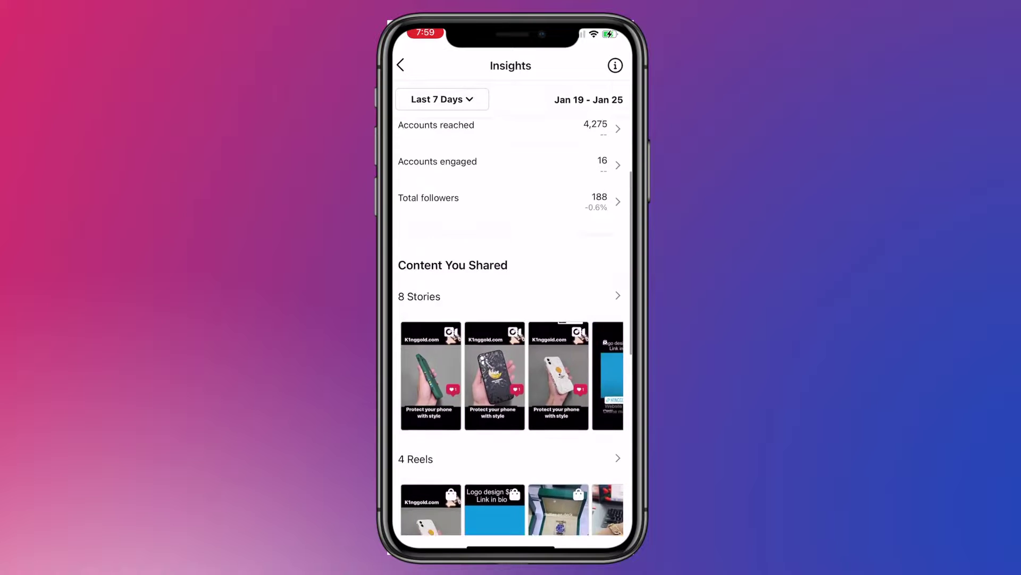
pyautogui.click(510, 242)
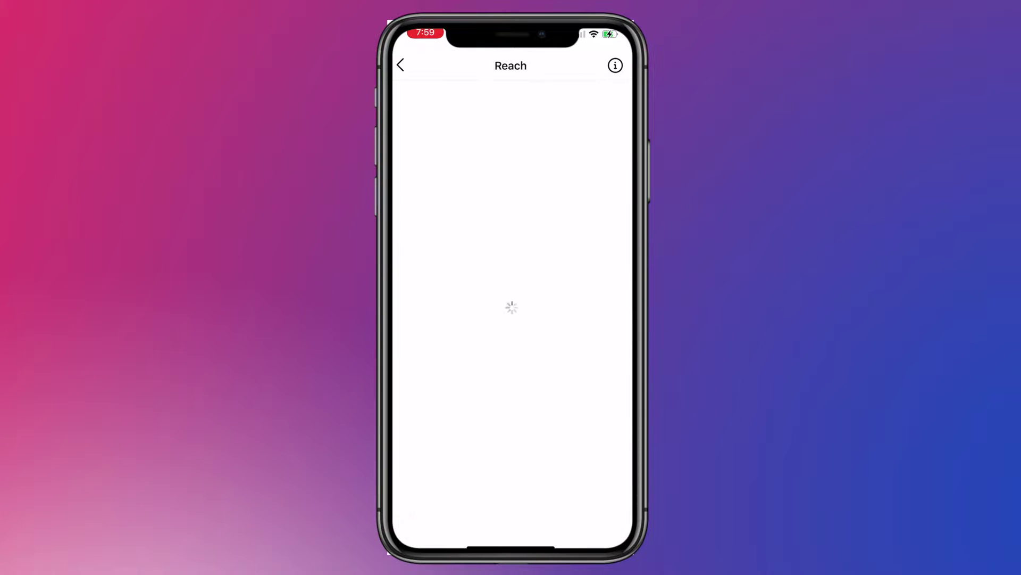
pyautogui.scroll(-15, 514, 330)
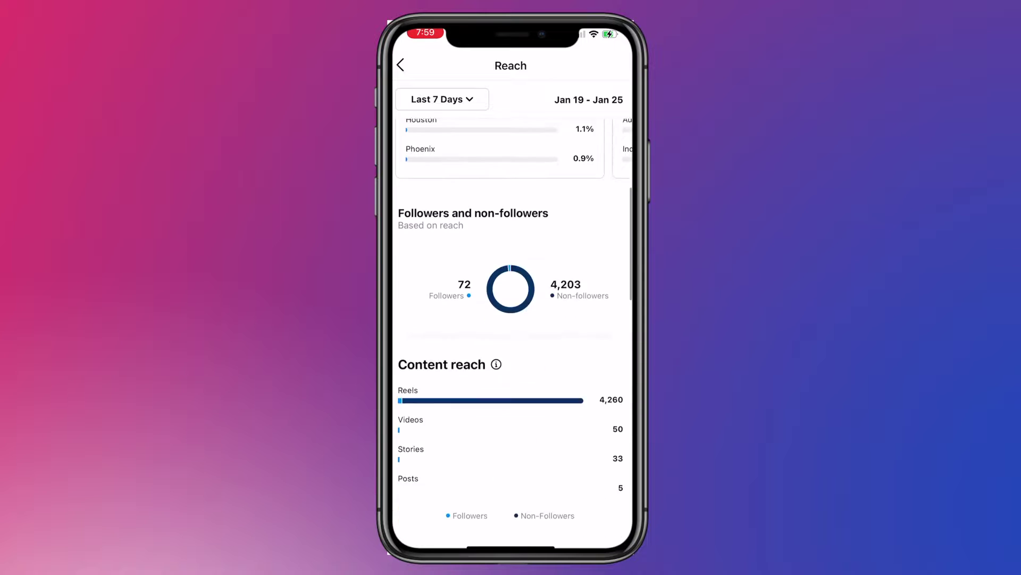
pyautogui.scroll(-12, 515, 327)
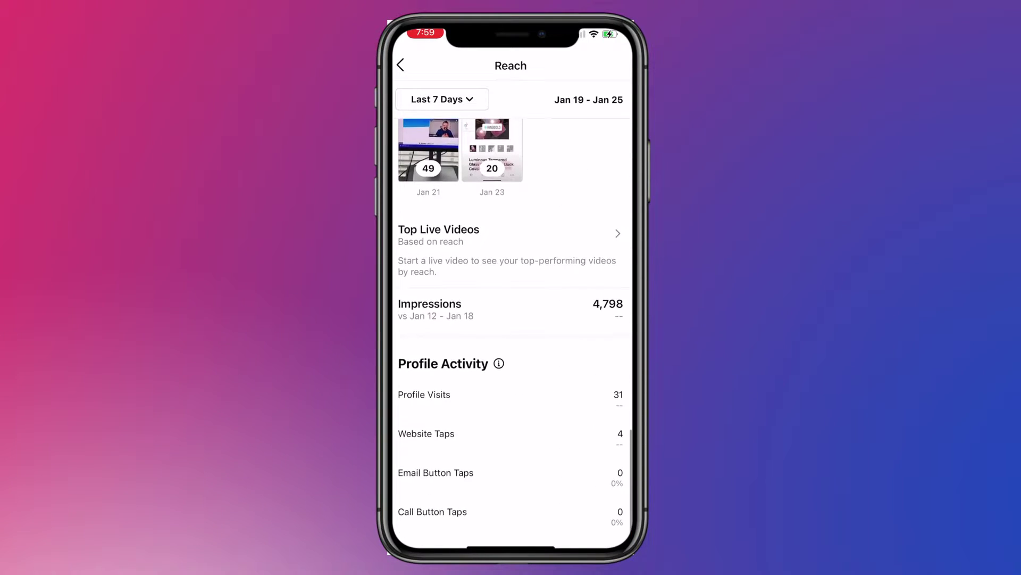
pyautogui.scroll(15, 513, 330)
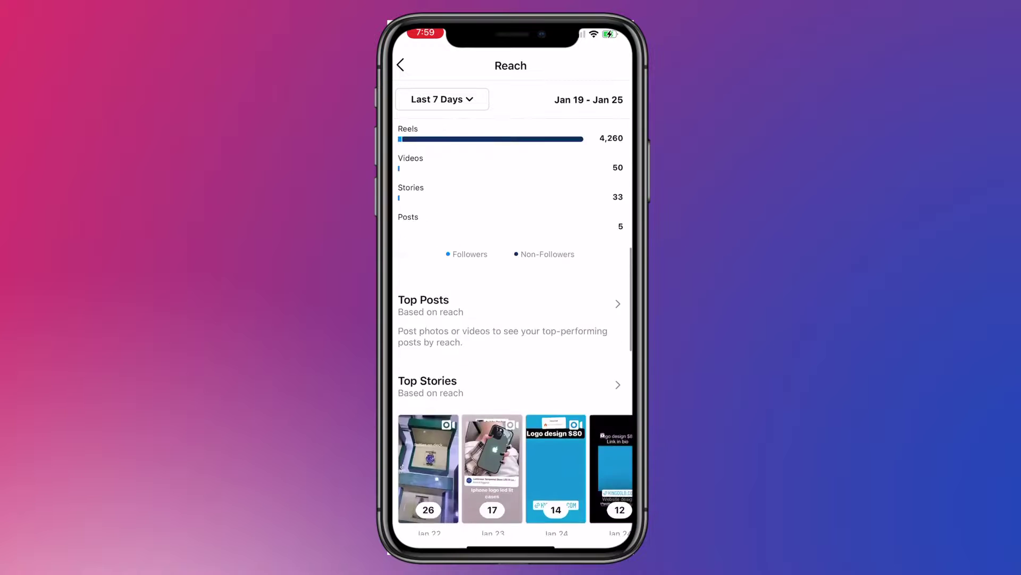
pyautogui.scroll(5, 513, 330)
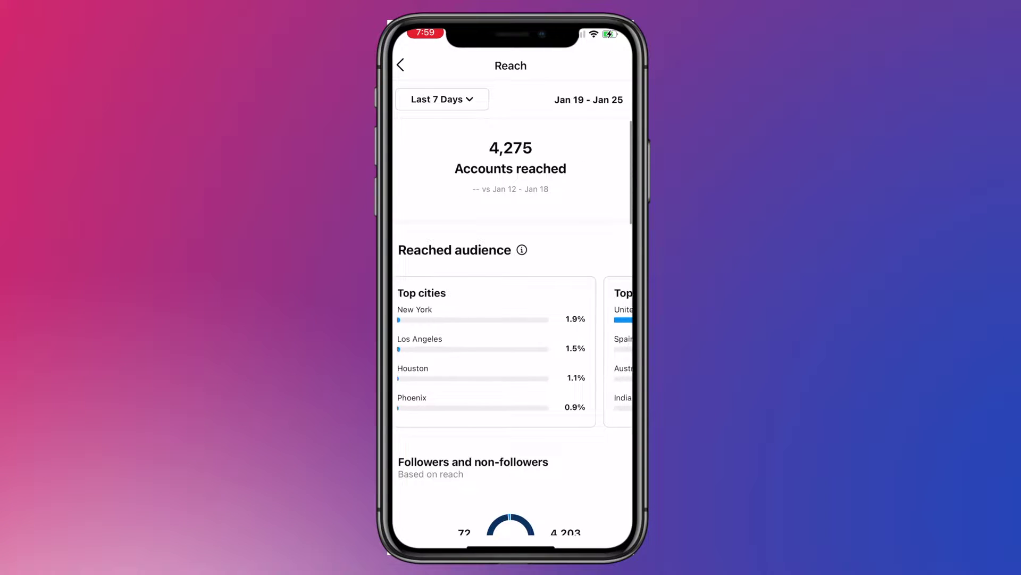
# Examine the reached audience breakdown by top cities, top countries, top age ranges and gender.
pyautogui.hscroll(5, 513, 351)
pyautogui.hscroll(-5, 514, 351)
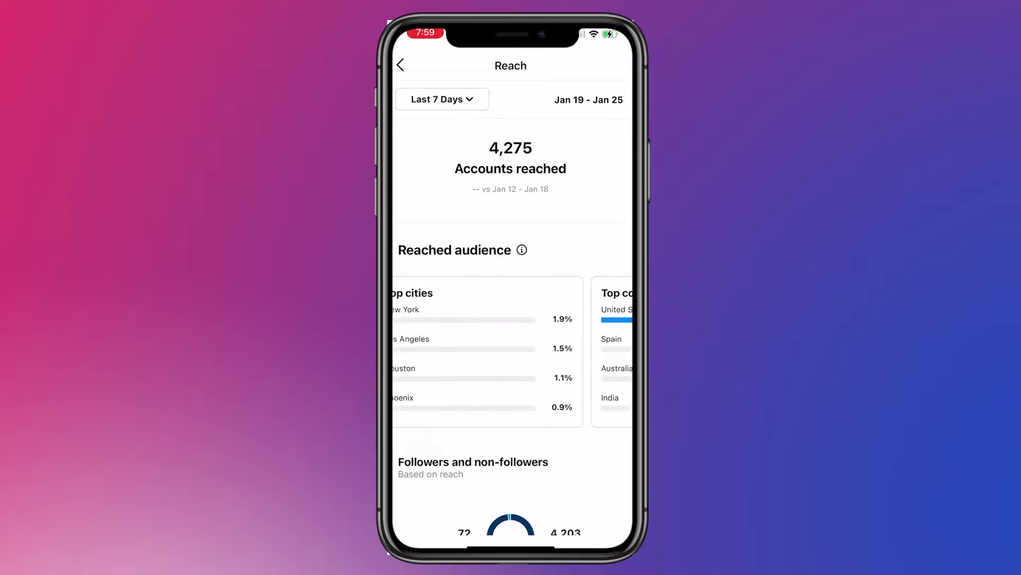
pyautogui.hscroll(-2, 514, 351)
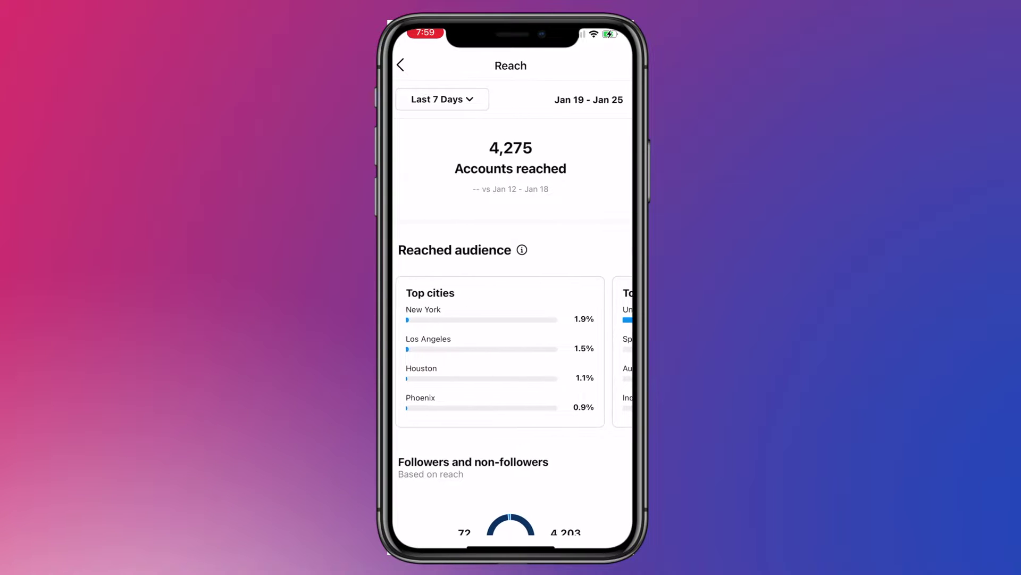
pyautogui.scroll(-3, 513, 330)
pyautogui.hscroll(5, 513, 266)
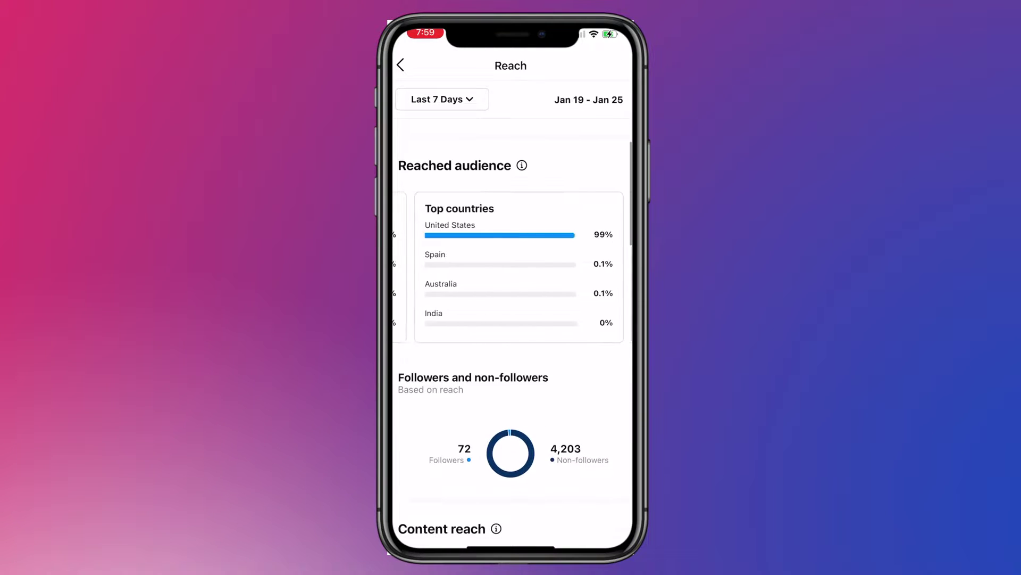
pyautogui.hscroll(5, 511, 266)
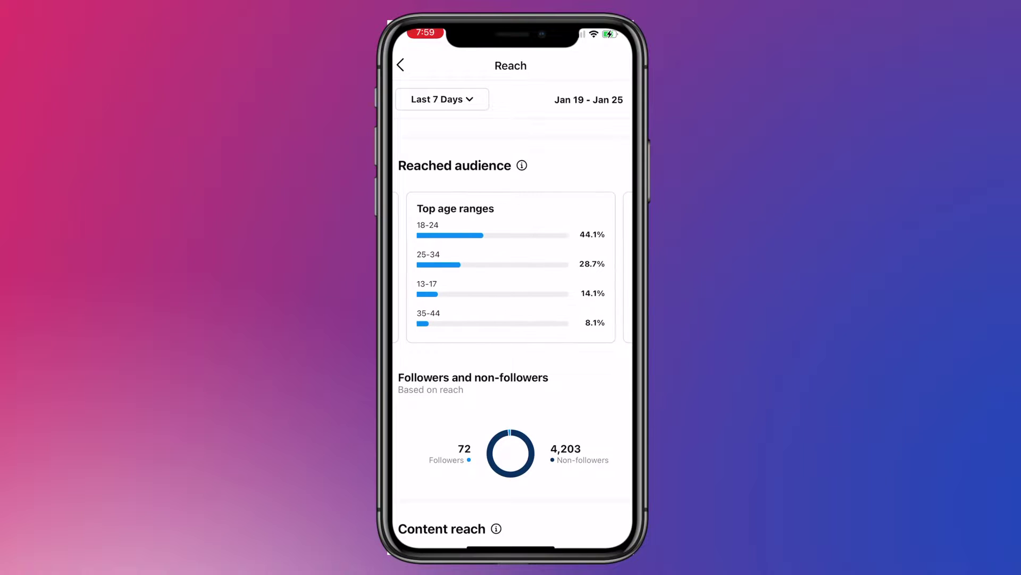
pyautogui.hscroll(5, 511, 266)
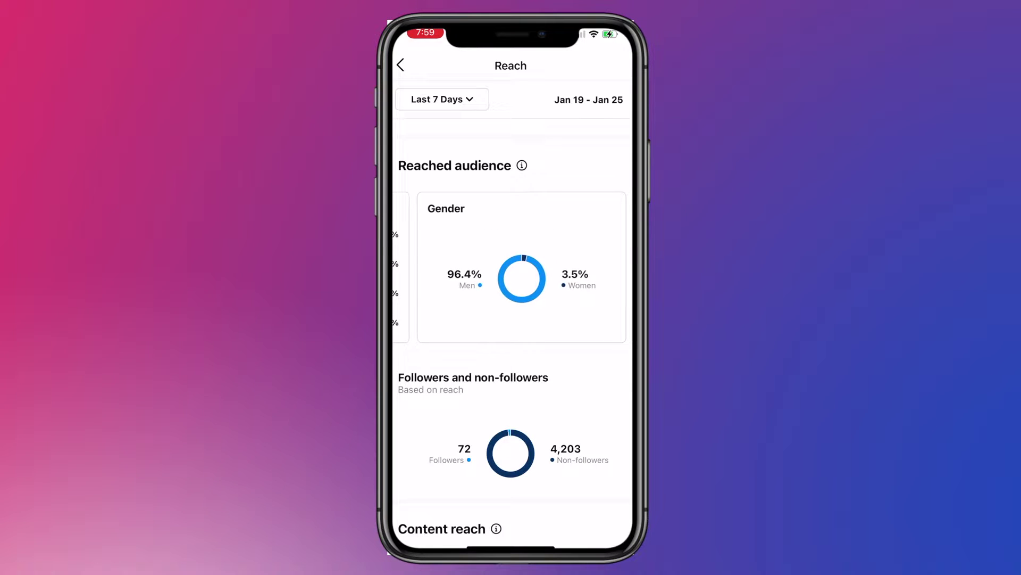
# Review the follower split, content reach, top stories and top reels, and return to the Insights overview.
pyautogui.scroll(-2, 511, 320)
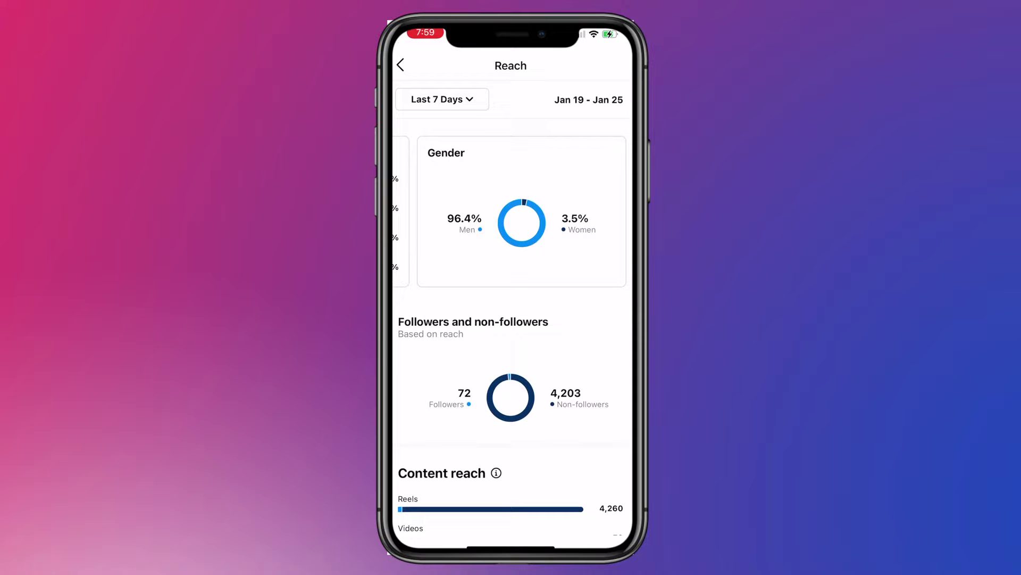
pyautogui.scroll(-5, 510, 319)
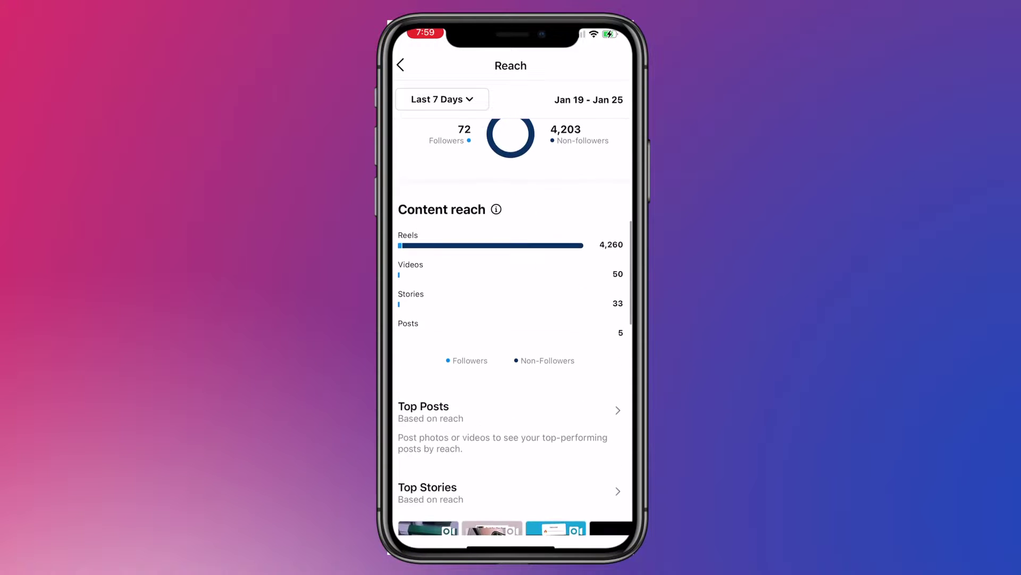
pyautogui.scroll(-7, 515, 327)
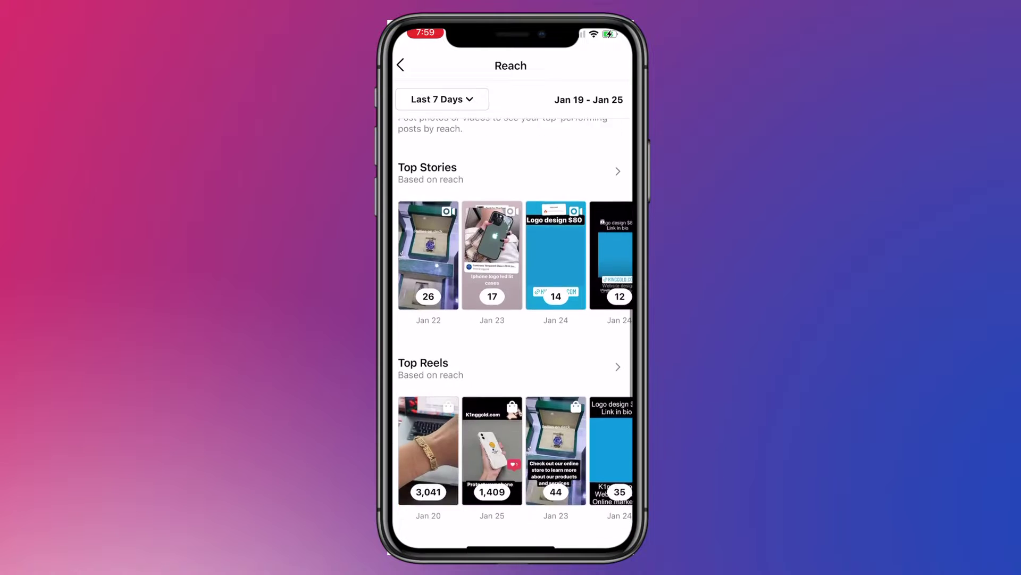
pyautogui.scroll(10, 516, 327)
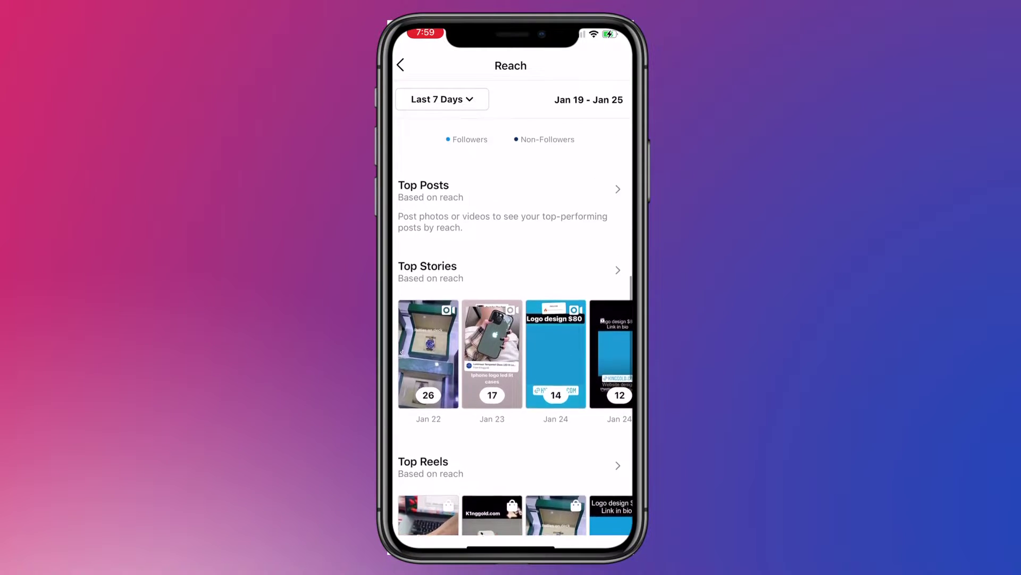
pyautogui.scroll(3, 510, 320)
pyautogui.click(400, 65)
# Change the Insights date range to Last 30 Days and update the overview.
pyautogui.click(449, 98)
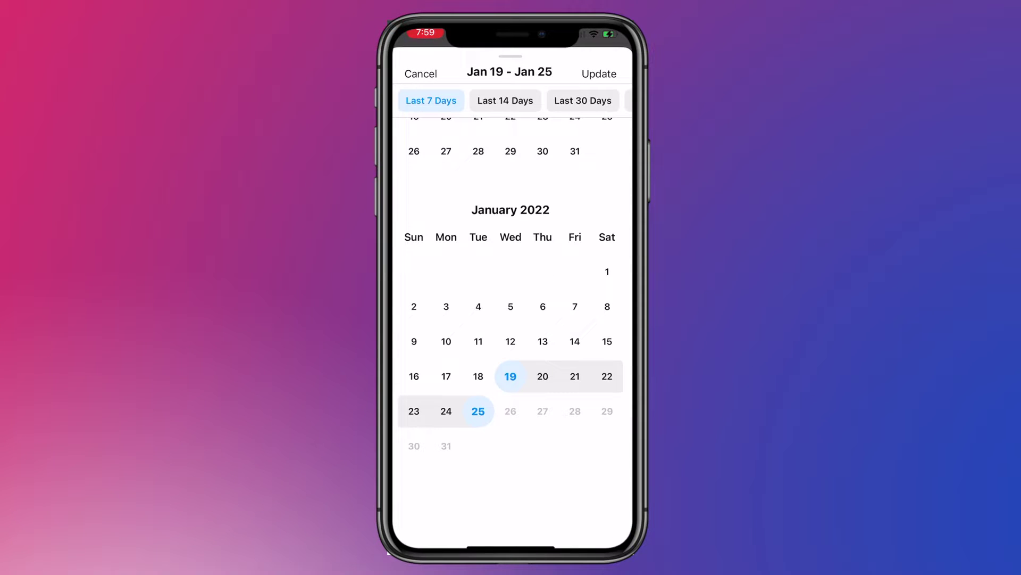
pyautogui.click(505, 101)
pyautogui.click(584, 100)
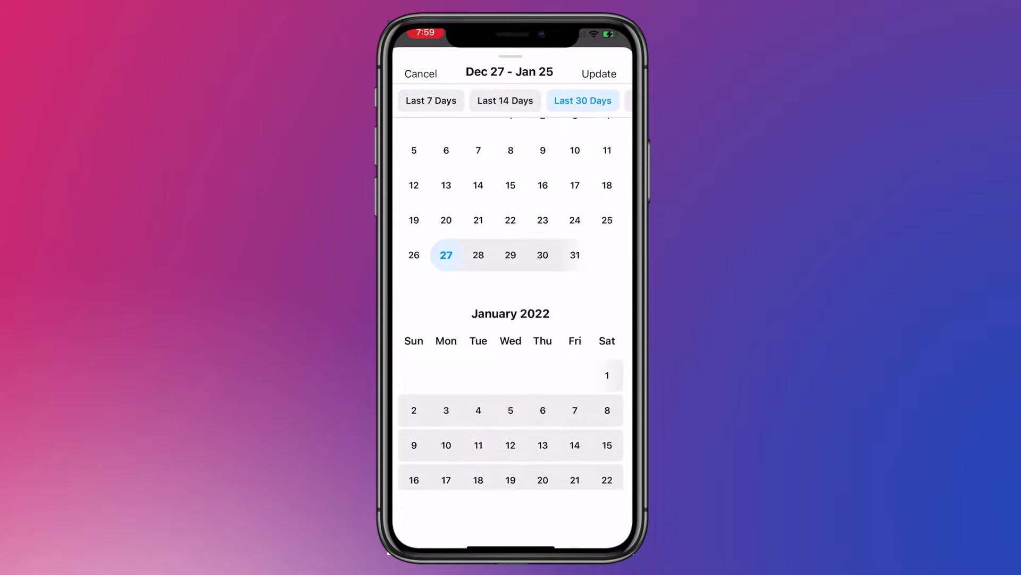
pyautogui.click(599, 74)
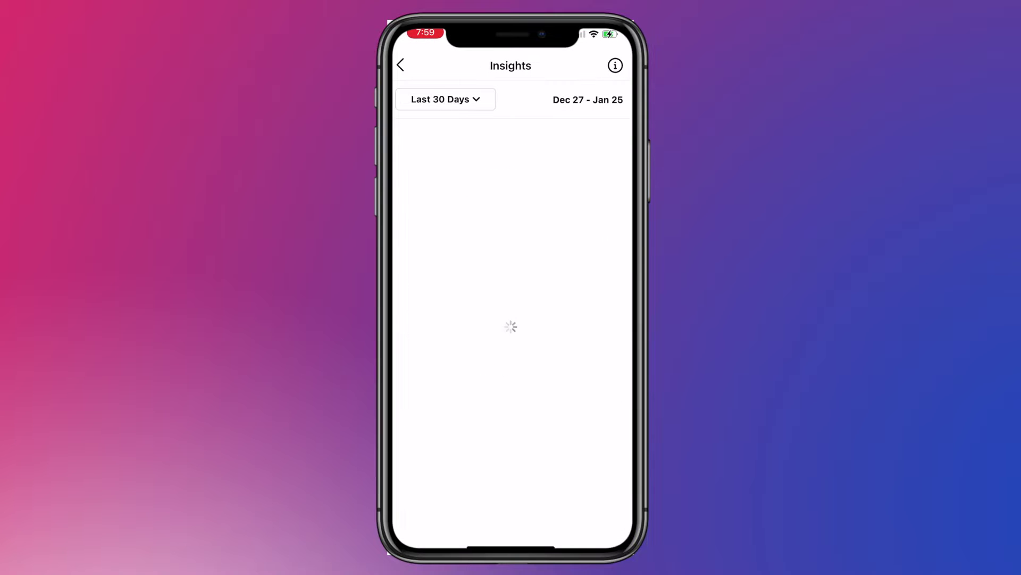